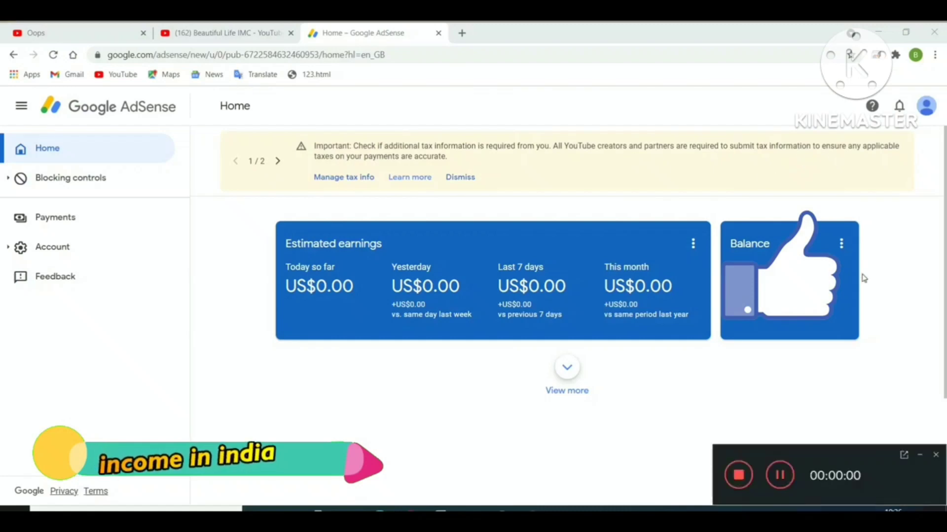
- Go from the yellow banner's 'Manage tax info' link to the Payments tax page showing no tax info
{"action": "left_click", "coordinate": [920, 456]}
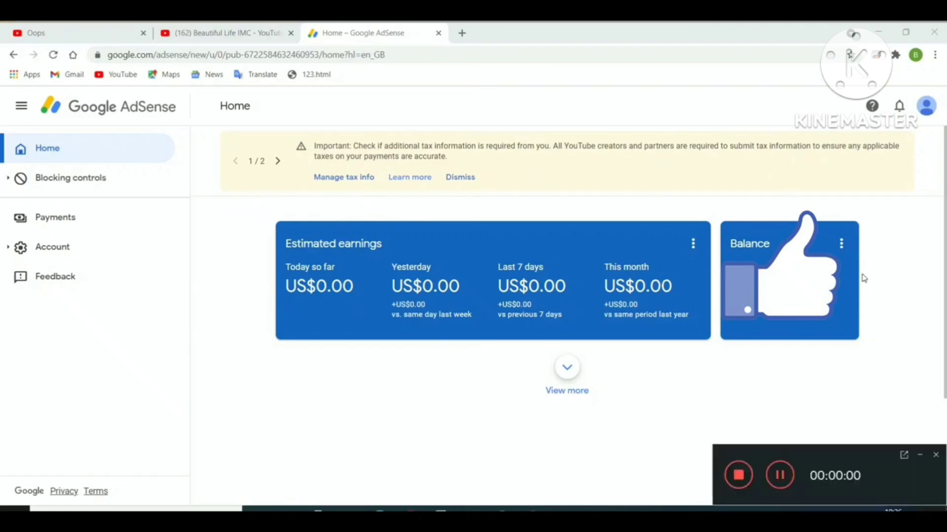
{"action": "left_click", "coordinate": [919, 457]}
{"action": "left_click", "coordinate": [920, 455]}
{"action": "left_click", "coordinate": [919, 455]}
{"action": "left_click", "coordinate": [918, 454]}
{"action": "left_click", "coordinate": [919, 457]}
{"action": "left_click", "coordinate": [919, 455]}
{"action": "left_click", "coordinate": [919, 458]}
{"action": "left_click", "coordinate": [918, 455]}
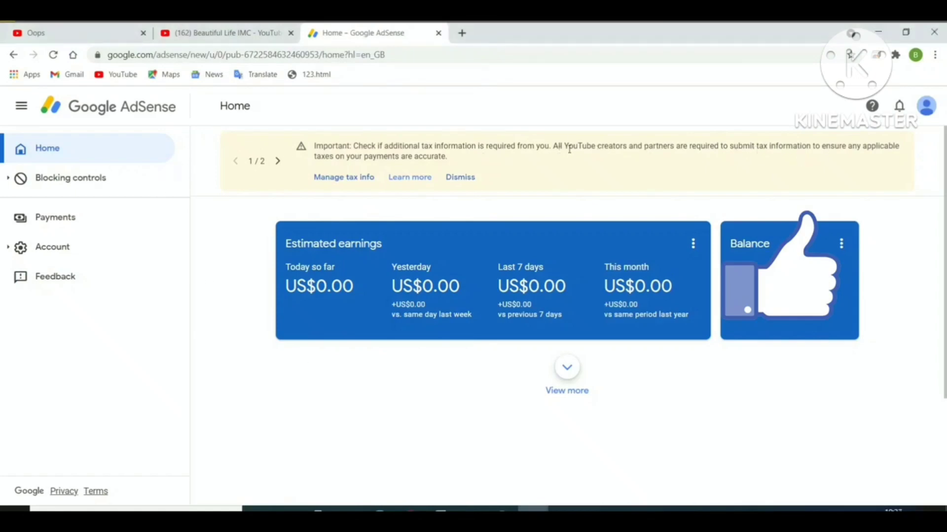
{"action": "left_click", "coordinate": [353, 183]}
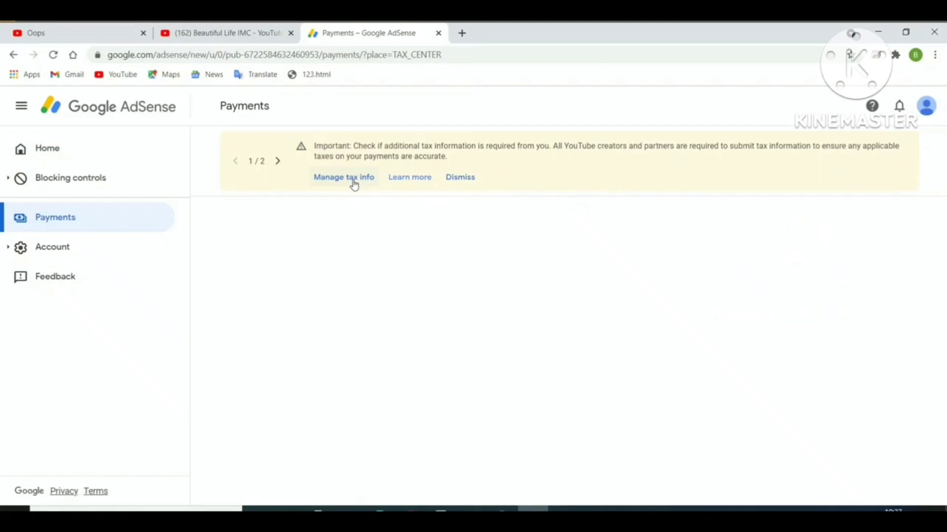
{"action": "left_click", "coordinate": [353, 179]}
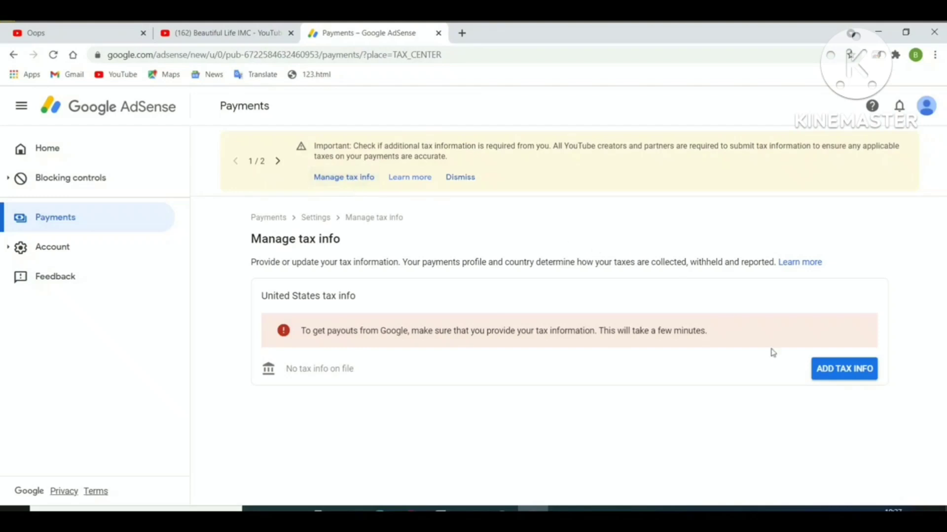
- Start adding United States tax info and re-enter the Google account password to verify
{"action": "left_click", "coordinate": [834, 377]}
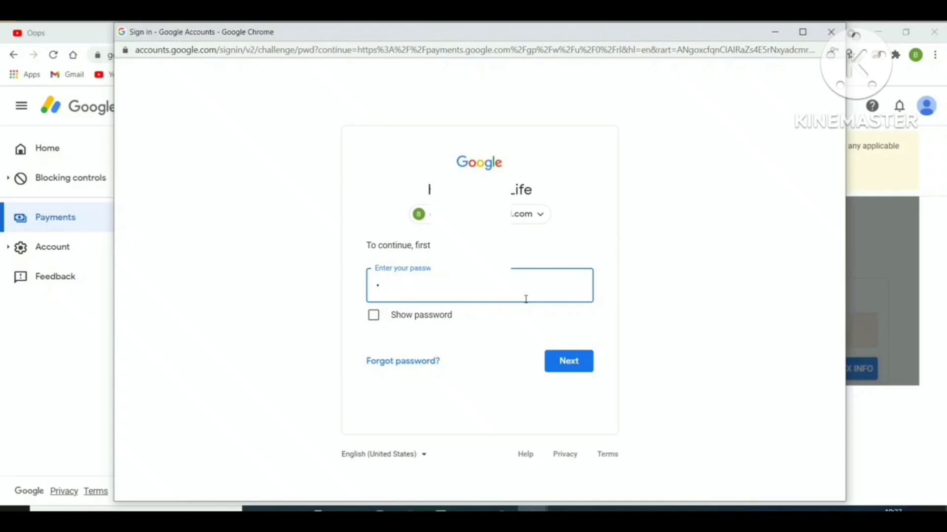
{"action": "type", "text": "********"}
{"action": "key", "text": "Tab"}
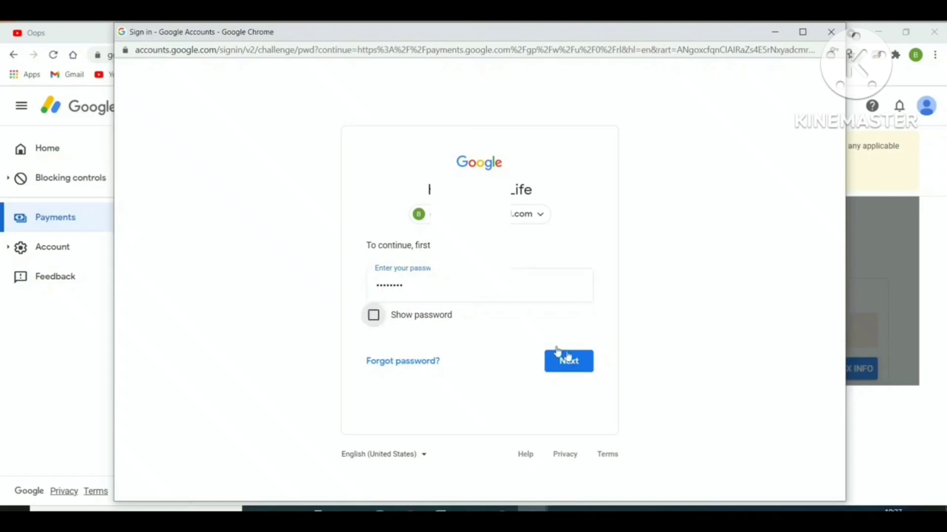
{"action": "left_click", "coordinate": [571, 364]}
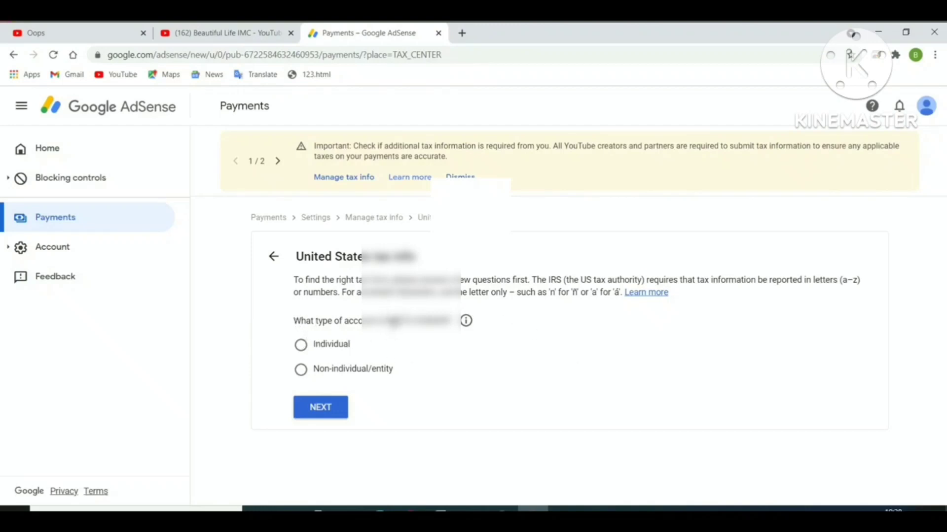
- Declare the account holder type as Individual
{"action": "left_click_drag", "start_coordinate": [372, 321], "coordinate": [543, 363]}
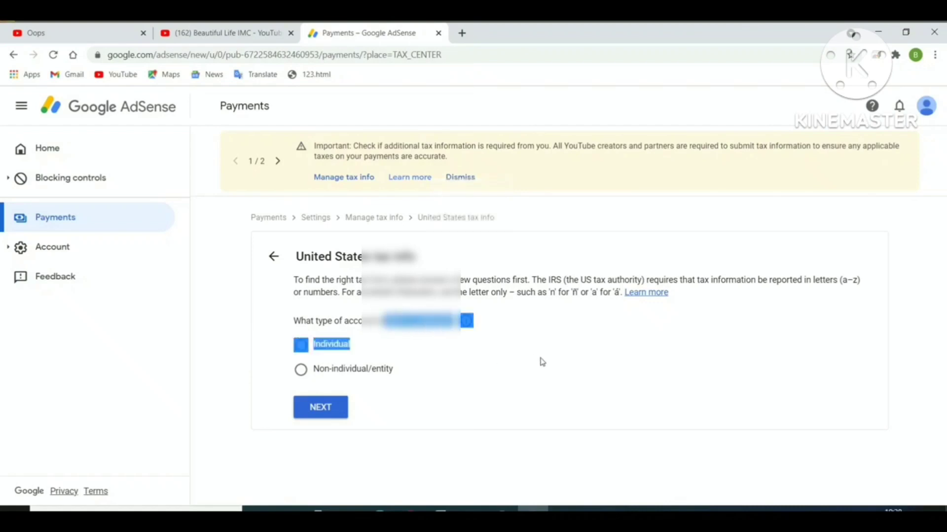
{"action": "left_click", "coordinate": [238, 366]}
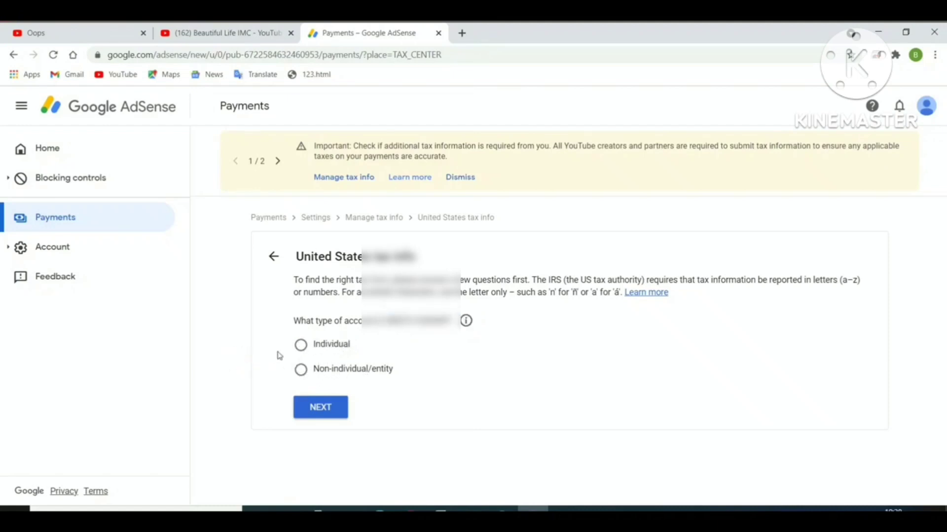
{"action": "left_click", "coordinate": [301, 346]}
{"action": "left_click", "coordinate": [316, 414]}
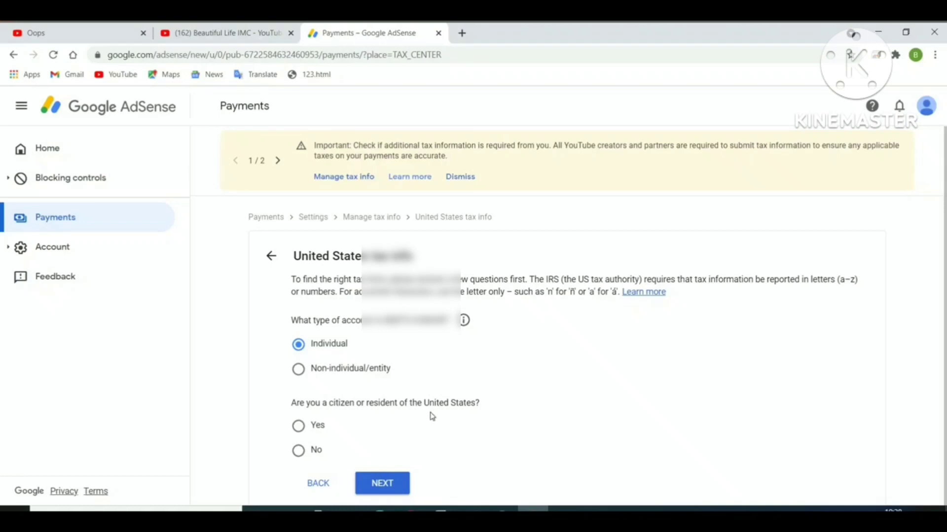
- Answer No to US citizenship, choose the W-8BEN form, and begin filling it in
{"action": "left_click", "coordinate": [299, 455]}
{"action": "left_click", "coordinate": [395, 485]}
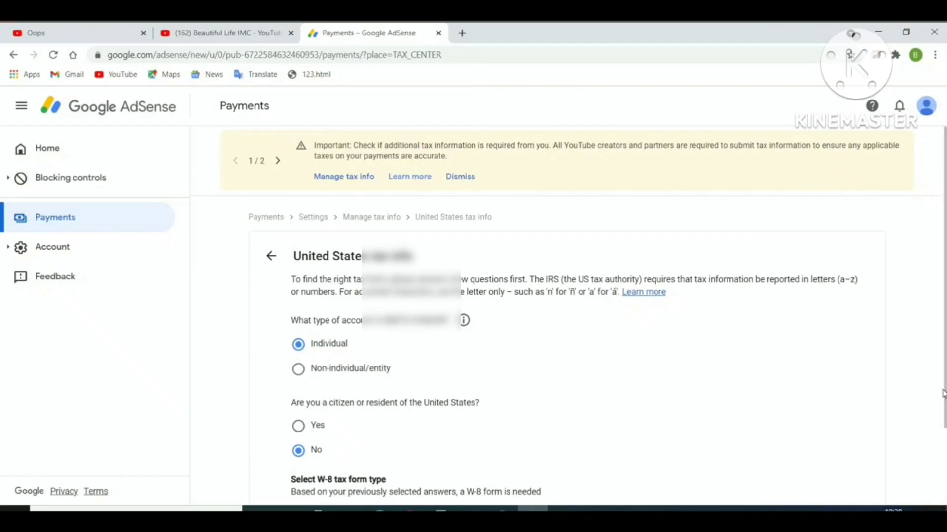
{"action": "scroll", "coordinate": [2, 394], "scroll_direction": "down", "scroll_amount": 2}
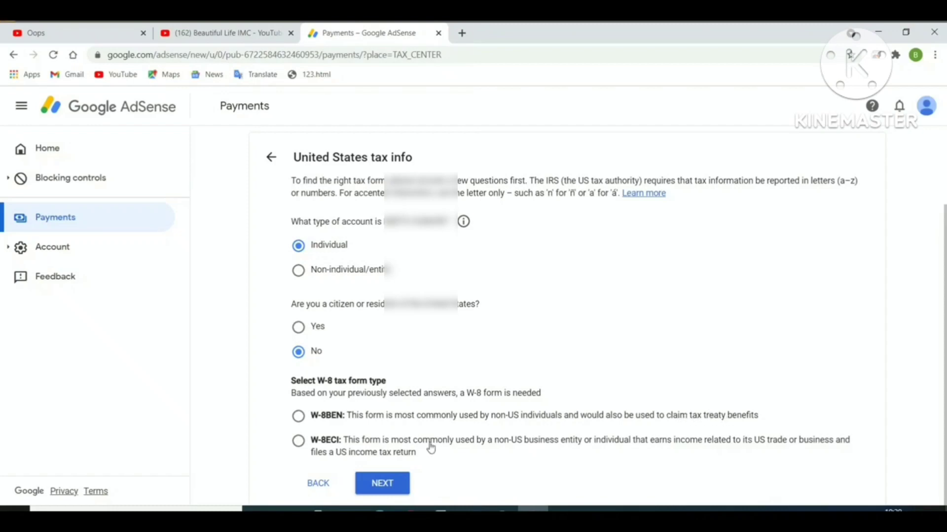
{"action": "left_click", "coordinate": [298, 419]}
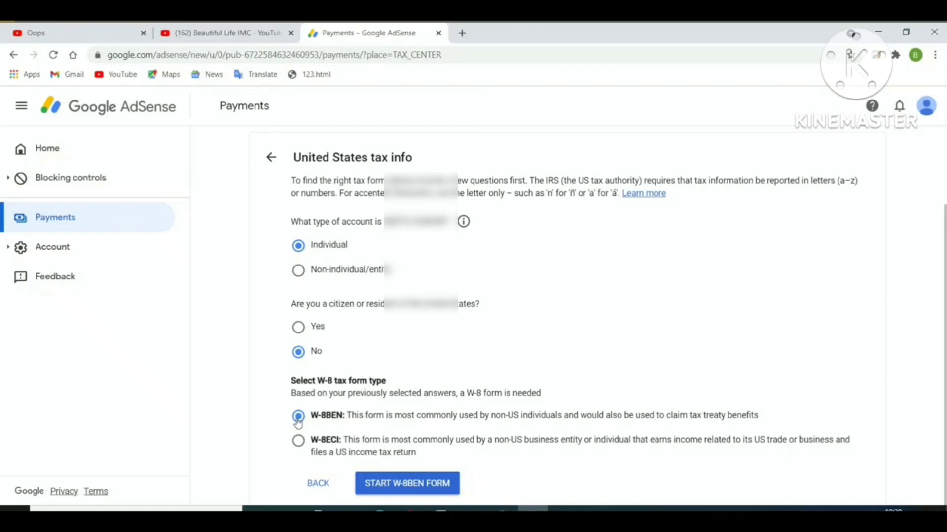
{"action": "left_click", "coordinate": [418, 487]}
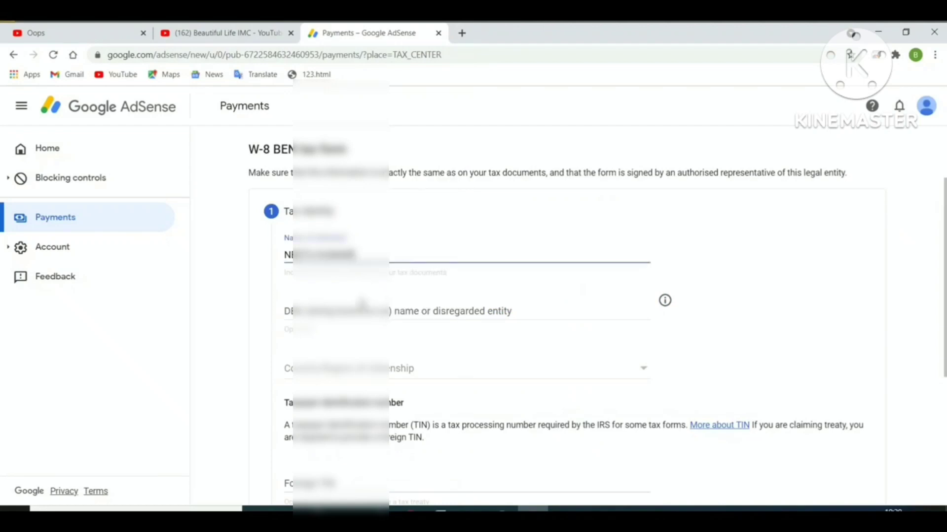
- Set the W-8BEN country of citizenship to India
{"action": "left_click", "coordinate": [345, 309]}
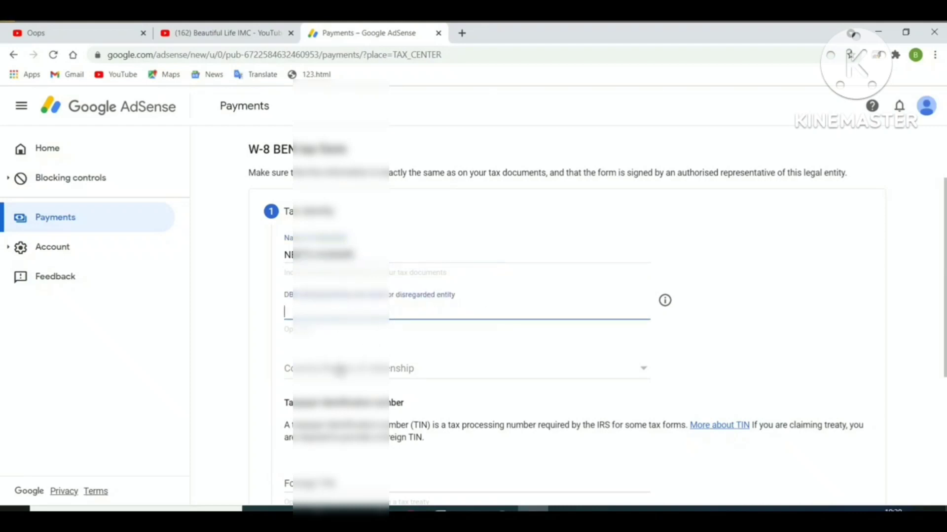
{"action": "left_click", "coordinate": [339, 370]}
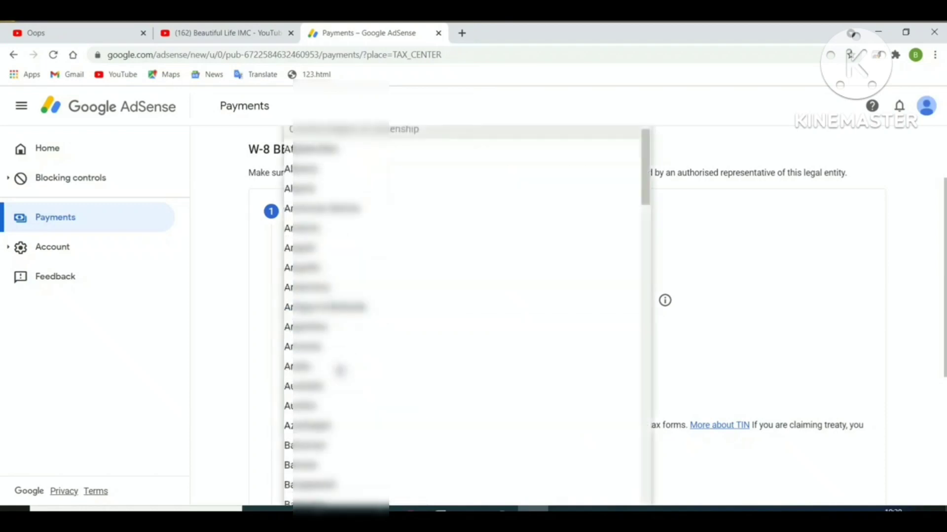
{"action": "type", "text": "in"}
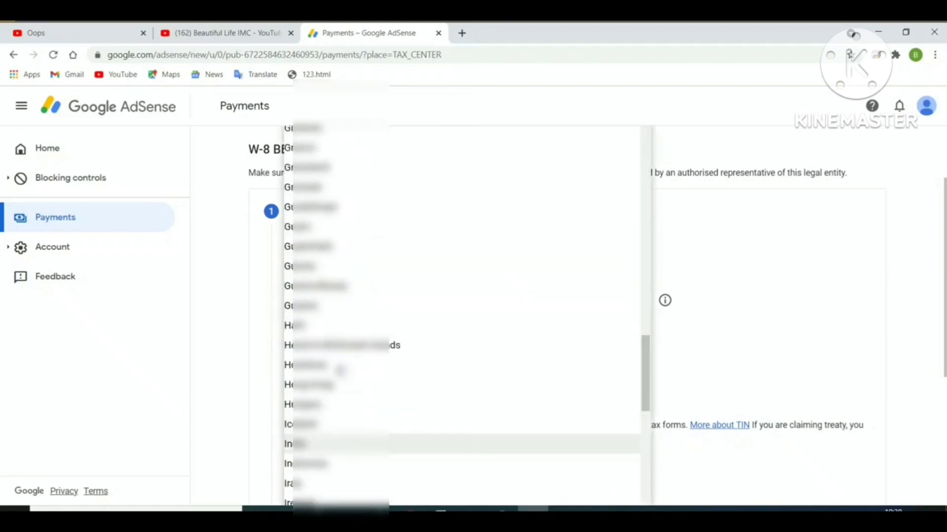
{"action": "left_click", "coordinate": [291, 446]}
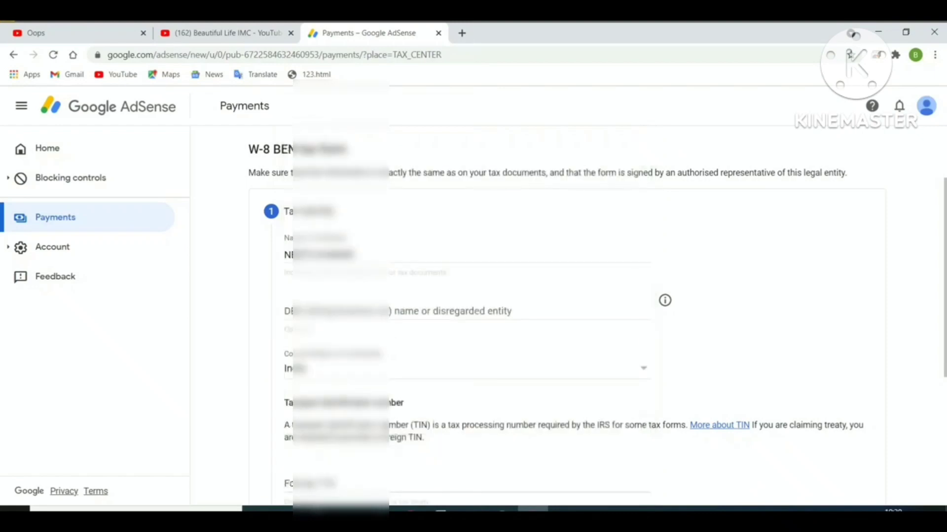
- Begin entering the foreign tax identification number
{"action": "scroll", "coordinate": [1, 336], "scroll_direction": "down", "scroll_amount": 3}
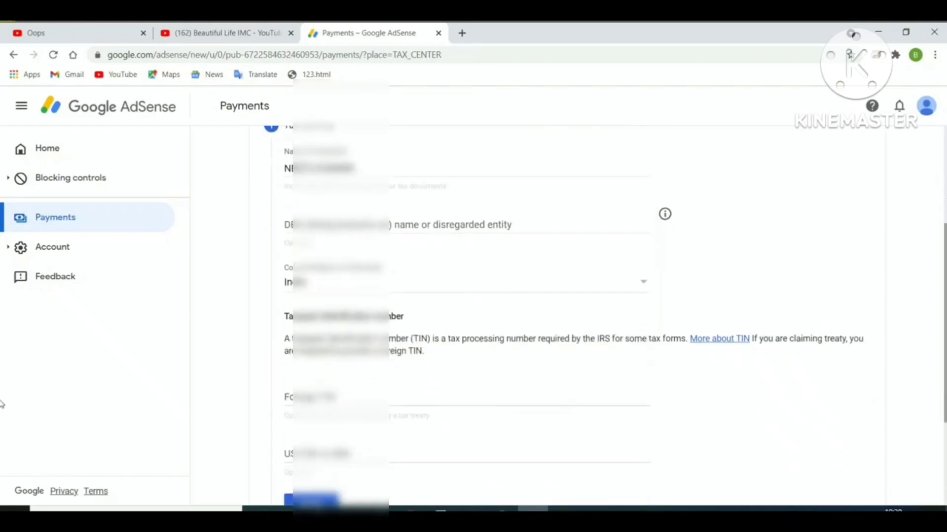
{"action": "scroll", "coordinate": [1, 425], "scroll_direction": "down", "scroll_amount": 1}
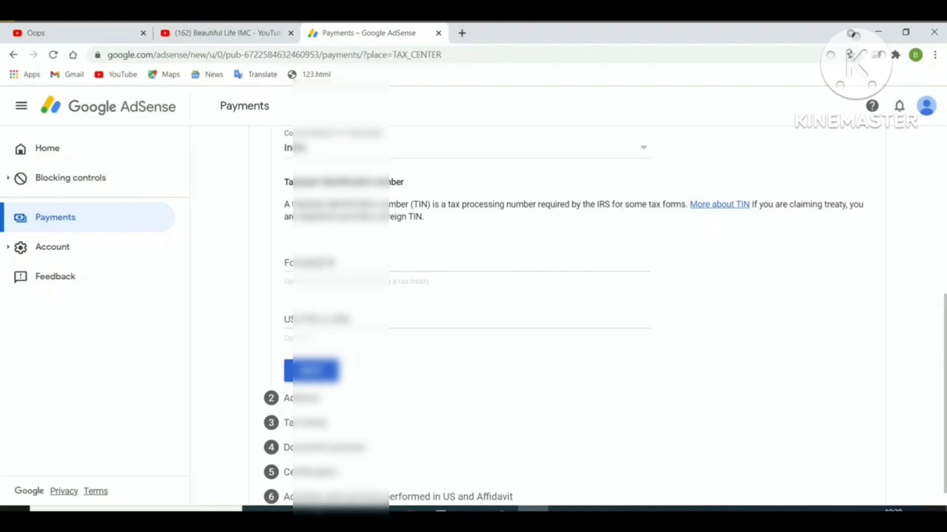
{"action": "left_click", "coordinate": [316, 264]}
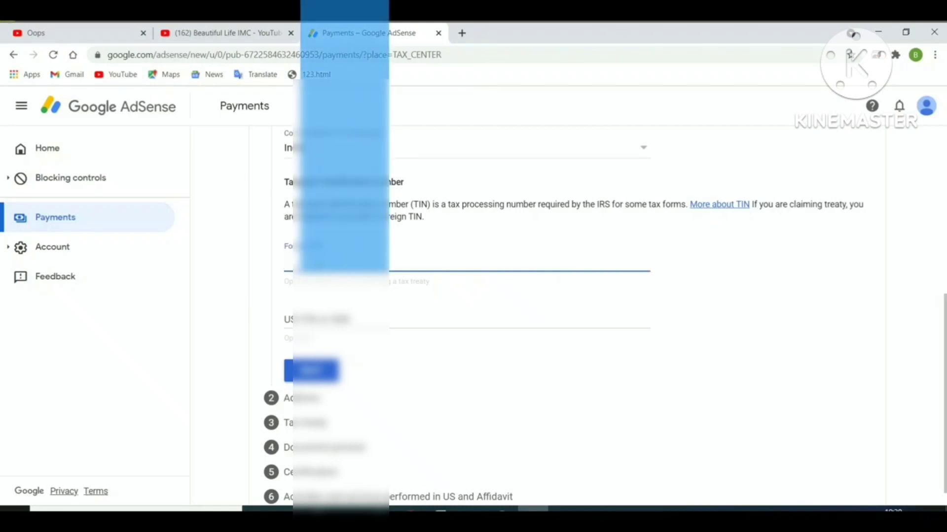
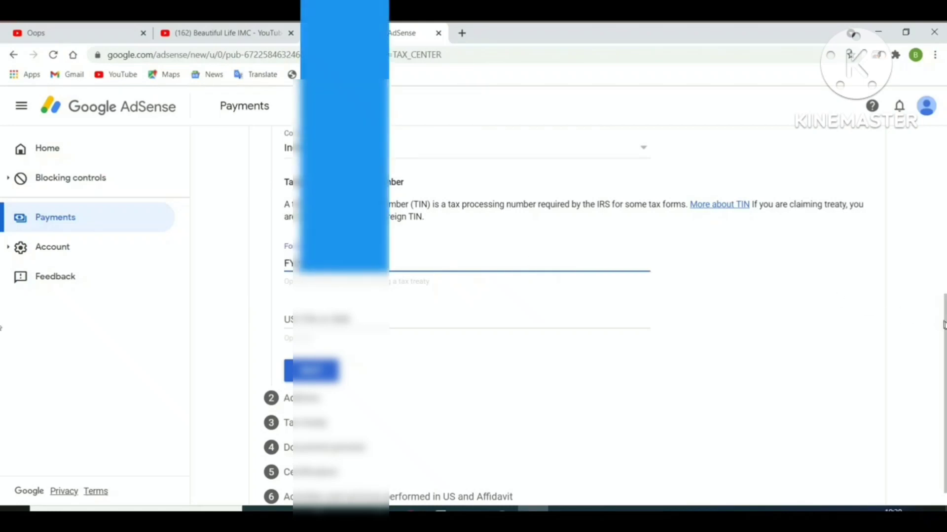
{"action": "scroll", "coordinate": [943, 326], "scroll_direction": "down", "scroll_amount": 1}
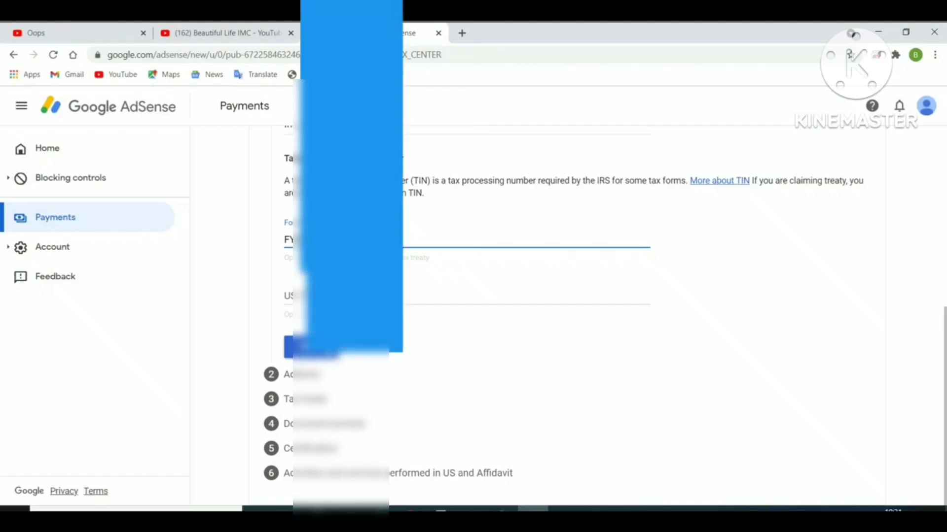
- Finish the foreign TIN, mark the residence as a PO box, and enter address lines, town and PIN code
{"action": "left_click", "coordinate": [311, 348]}
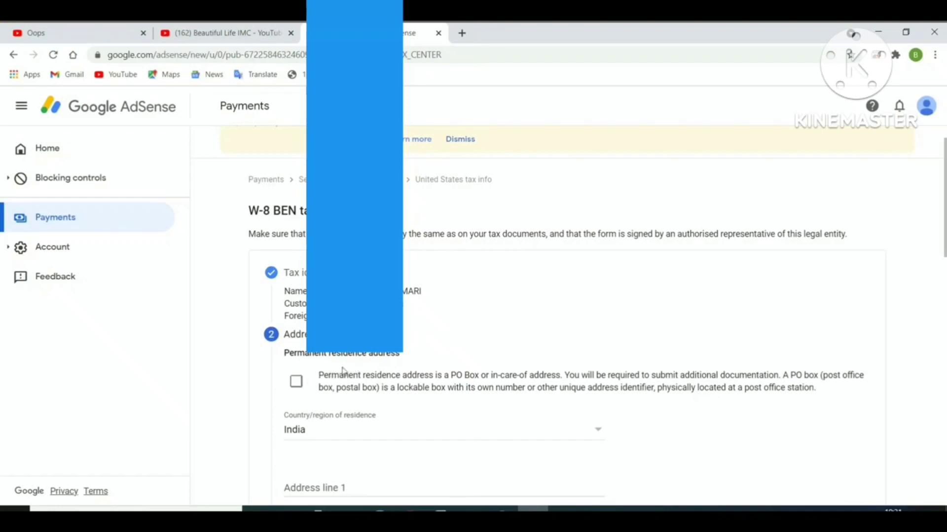
{"action": "left_click", "coordinate": [298, 384]}
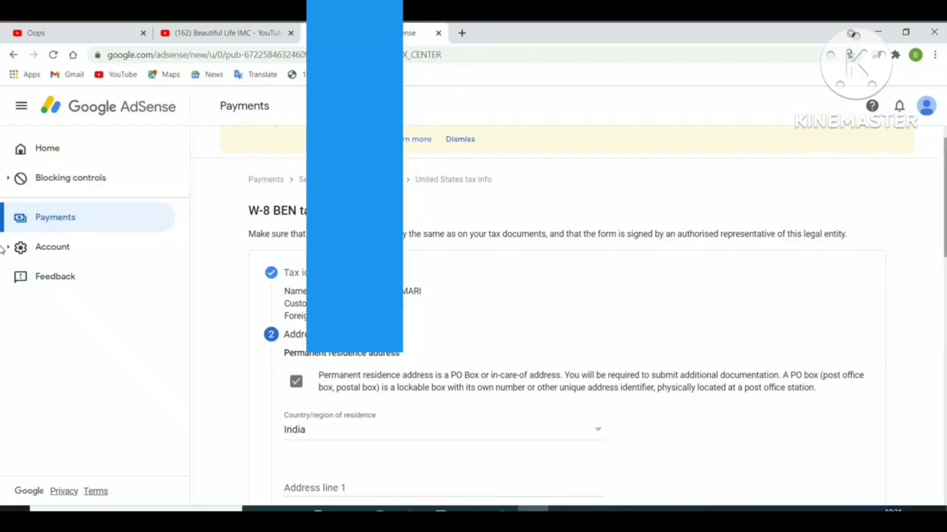
{"action": "scroll", "coordinate": [3, 249], "scroll_direction": "down", "scroll_amount": 6}
{"action": "key", "text": "Tab"}
{"action": "key", "text": "Tab"}
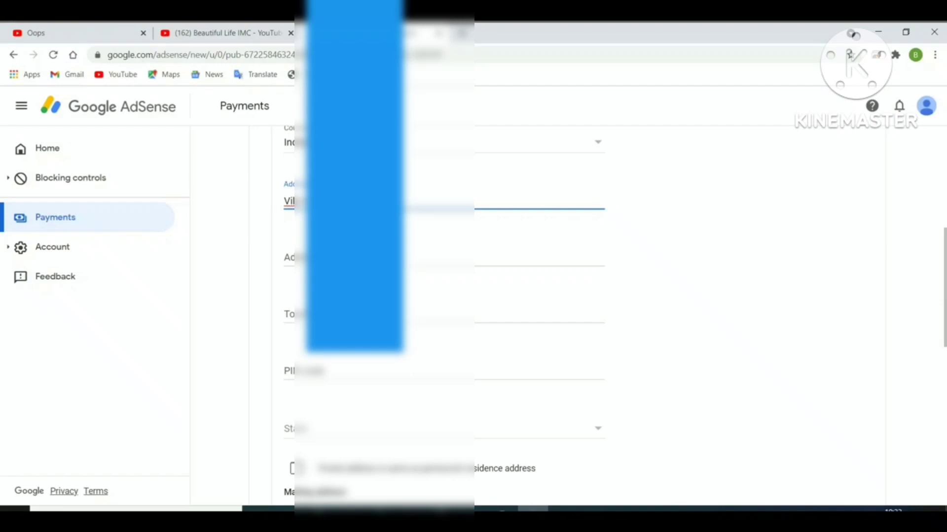
{"action": "key", "text": "Tab"}
{"action": "key", "text": "BackSpace"}
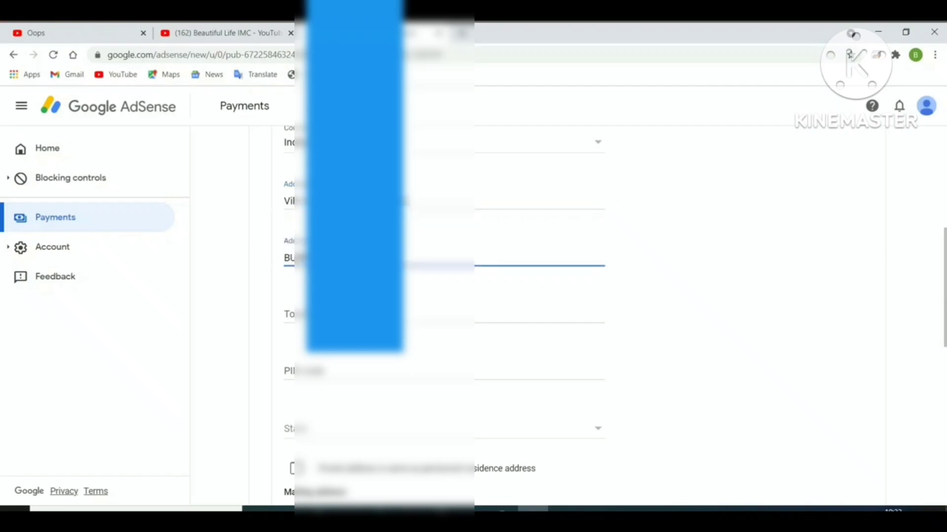
{"action": "key", "text": "Tab"}
{"action": "key", "text": "Tab"}
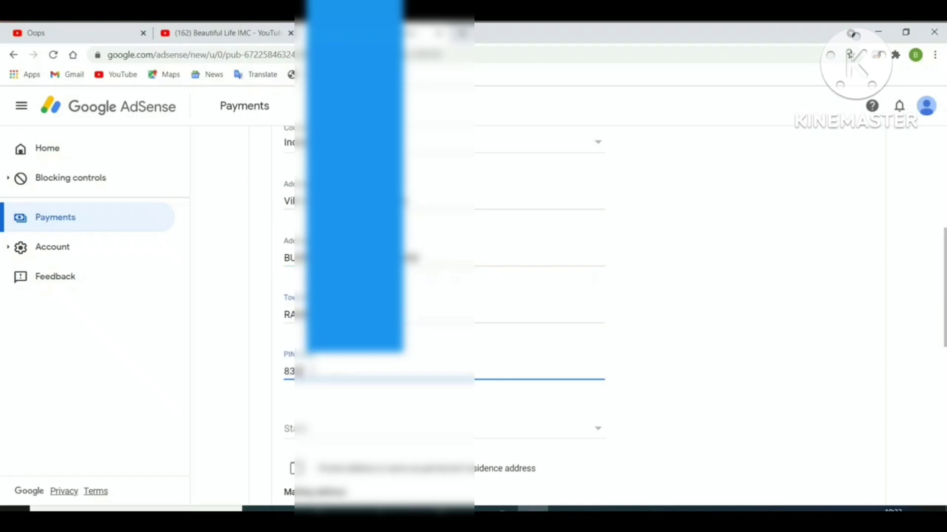
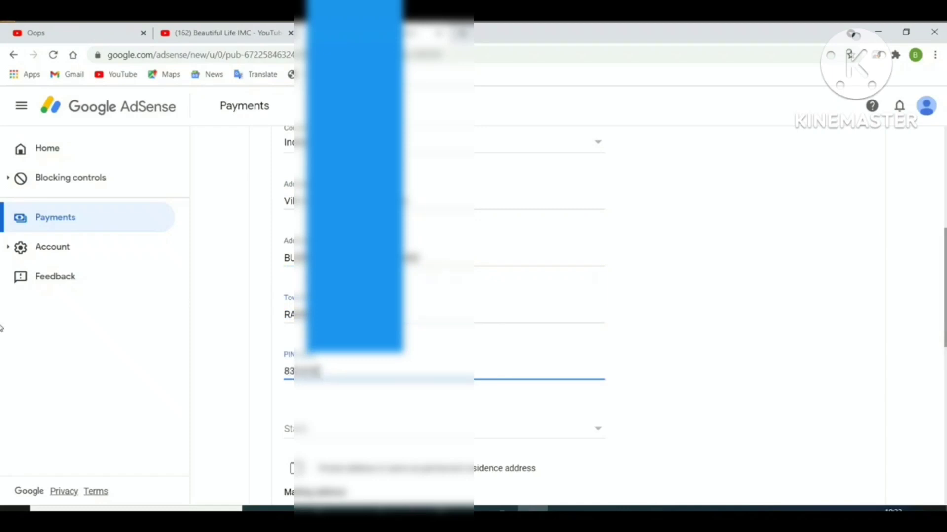
- Choose the home state, use the residence address for mail too, and continue to tax info
{"action": "scroll", "coordinate": [2, 328], "scroll_direction": "down", "scroll_amount": 5}
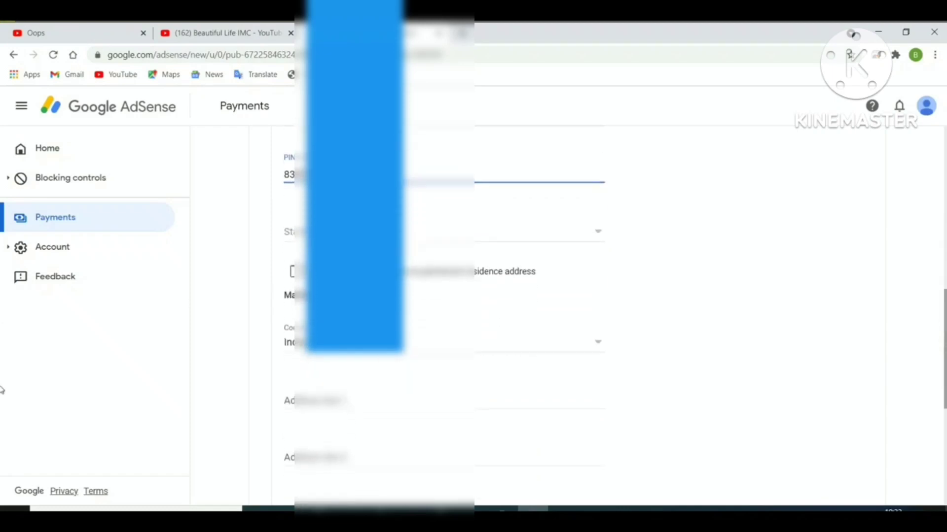
{"action": "scroll", "coordinate": [932, 389], "scroll_direction": "up", "scroll_amount": 1}
{"action": "scroll", "coordinate": [890, 372], "scroll_direction": "down", "scroll_amount": 1}
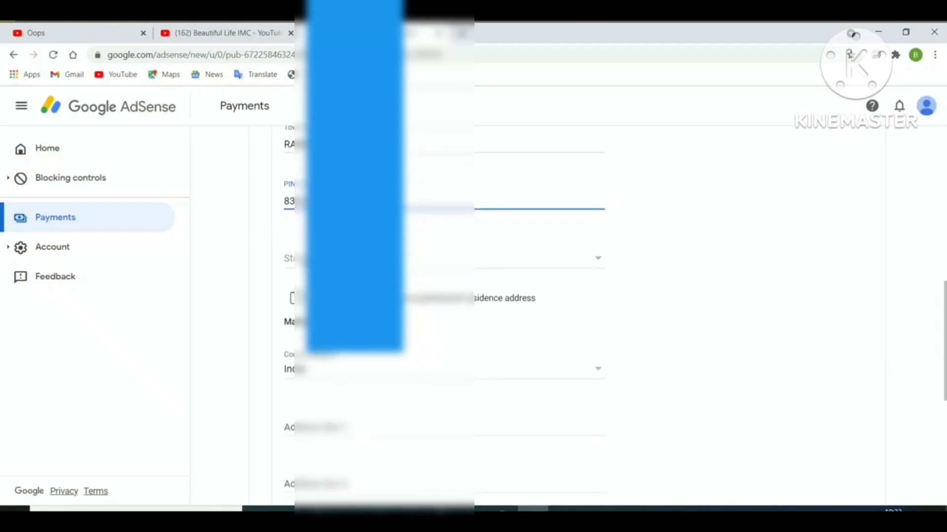
{"action": "left_click", "coordinate": [300, 258]}
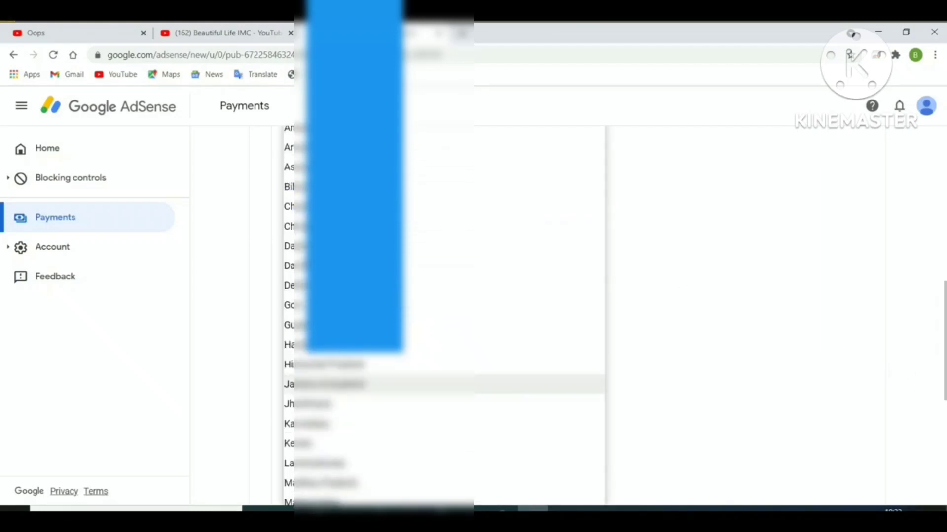
{"action": "left_click", "coordinate": [419, 405]}
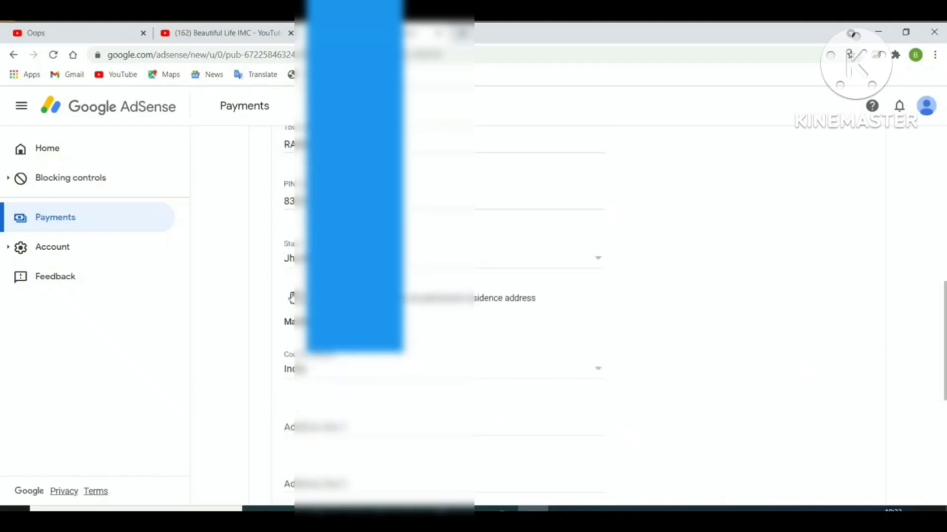
{"action": "left_click", "coordinate": [293, 298]}
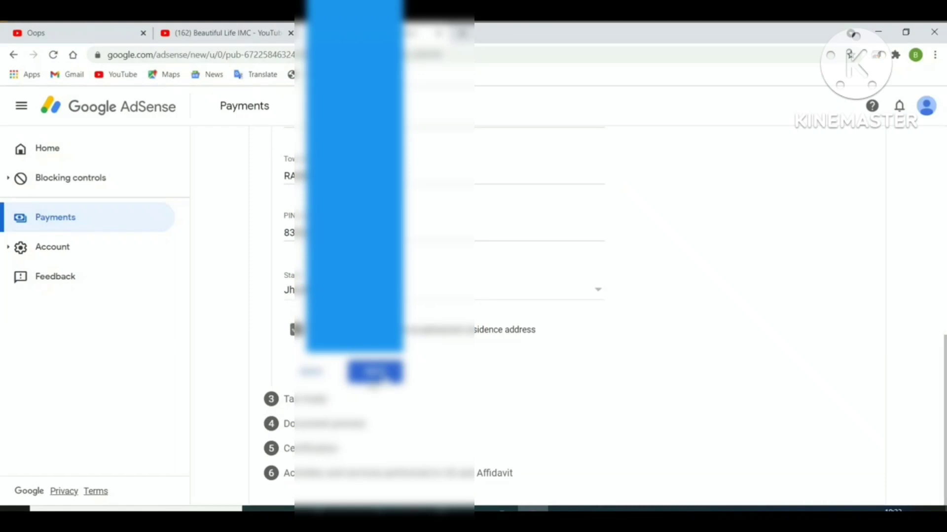
{"action": "left_click", "coordinate": [384, 384]}
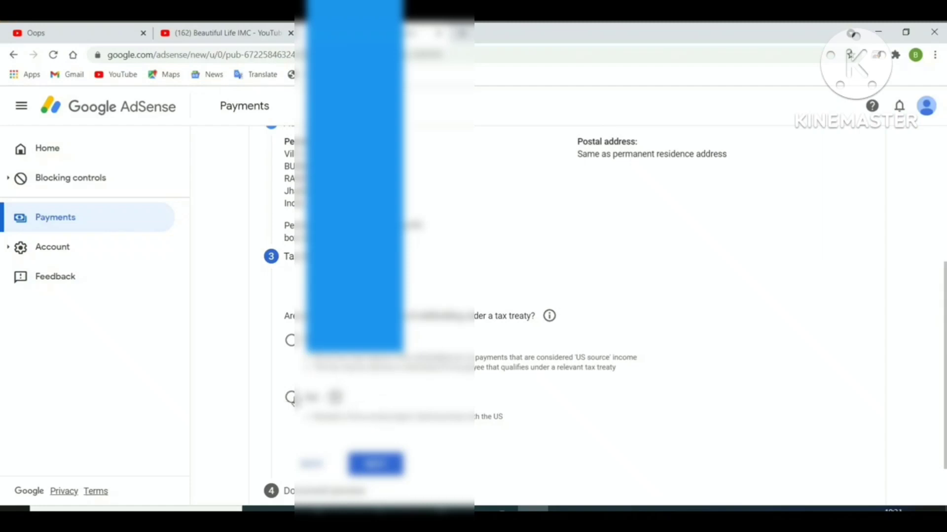
- Answer Yes to claiming treaty benefits and declare residence in India as the treaty country
{"action": "left_click", "coordinate": [289, 401]}
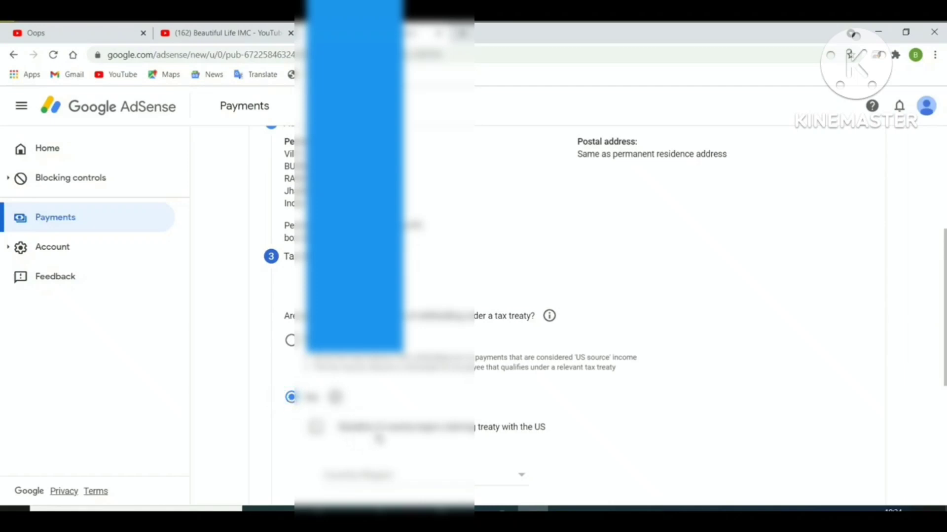
{"action": "left_click", "coordinate": [316, 427]}
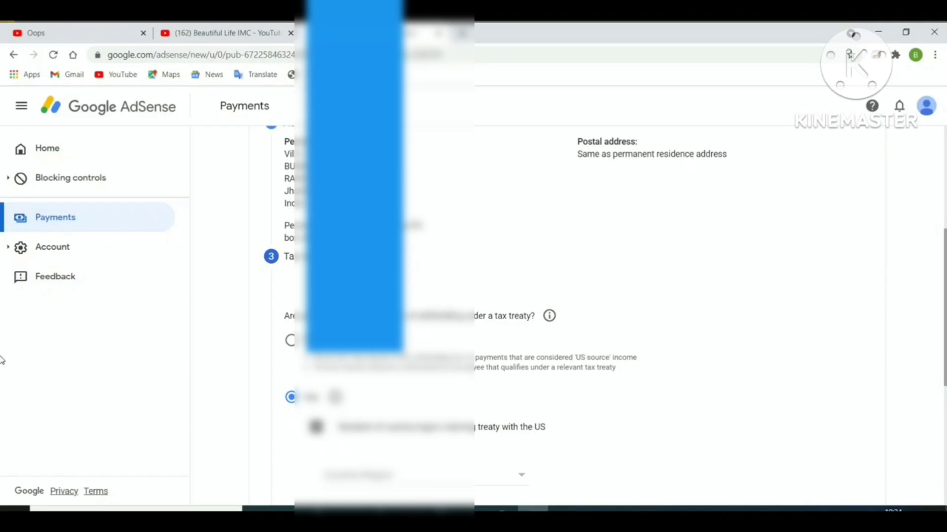
{"action": "scroll", "coordinate": [2, 360], "scroll_direction": "down", "scroll_amount": 5}
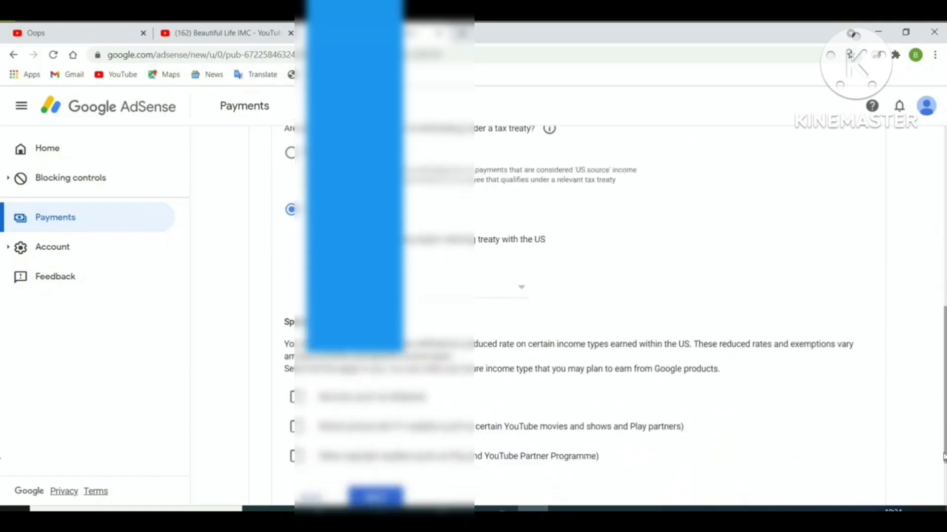
{"action": "left_click_drag", "start_coordinate": [943, 465], "coordinate": [944, 488]}
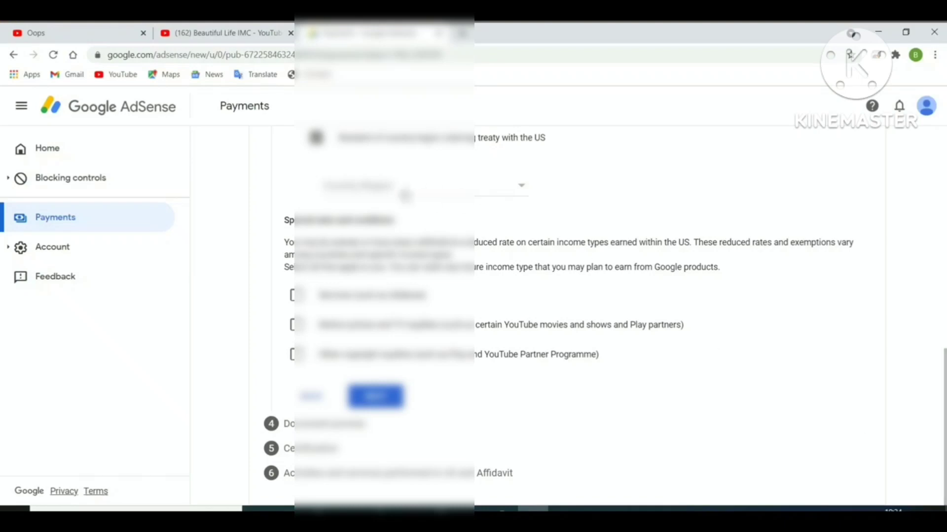
{"action": "left_click", "coordinate": [373, 187]}
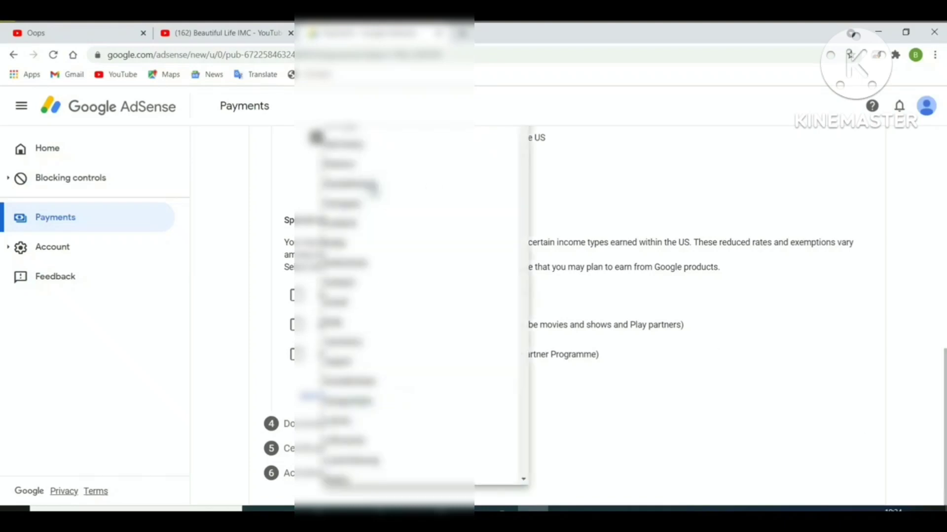
{"action": "left_click", "coordinate": [338, 242]}
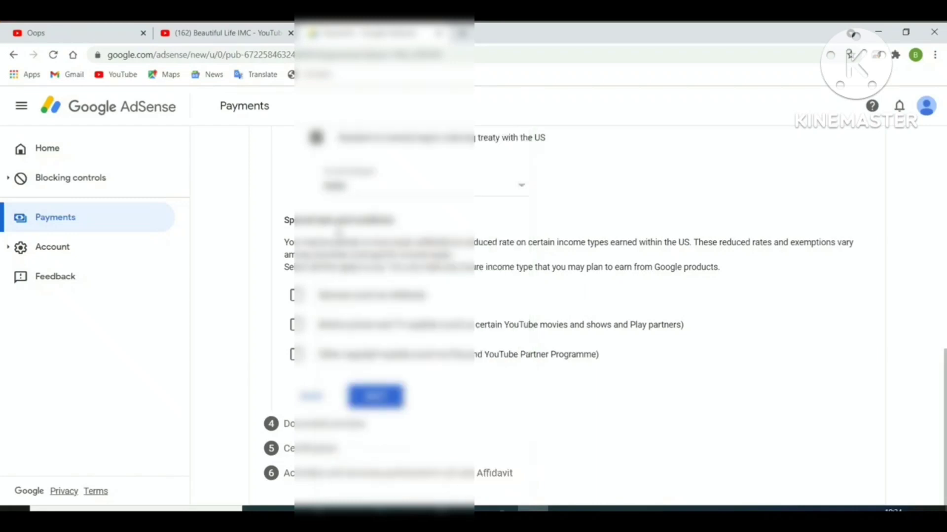
- Claim 0% (reduced treaty rate) withholding on services income with its applicable treaty article
{"action": "left_click", "coordinate": [295, 296]}
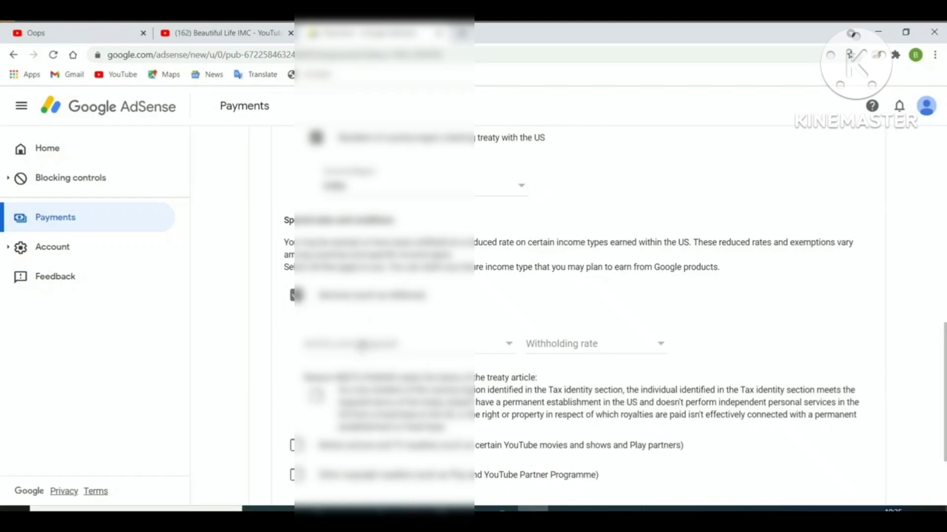
{"action": "left_click", "coordinate": [360, 348]}
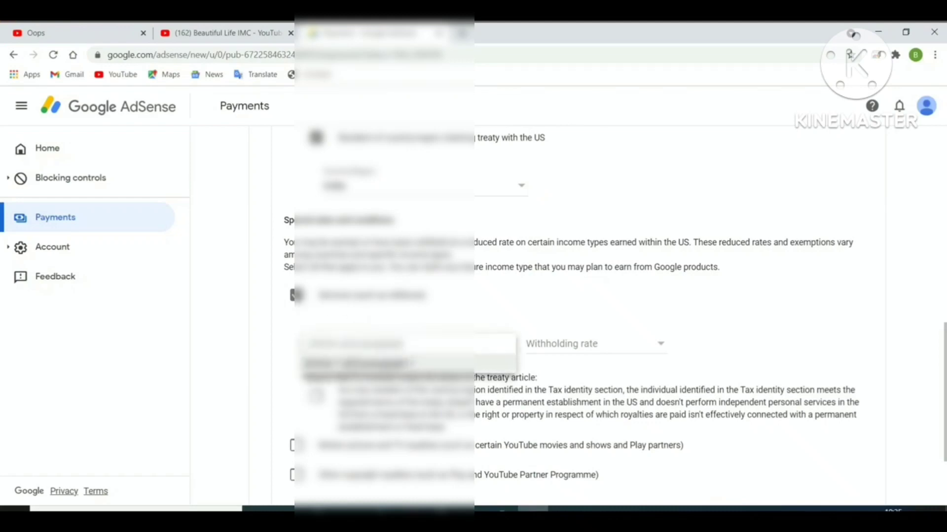
{"action": "left_click", "coordinate": [358, 364]}
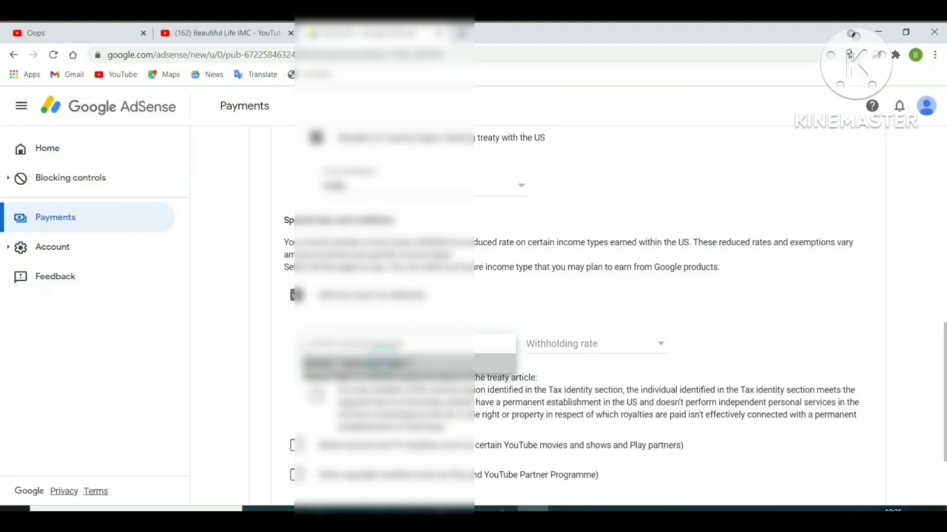
{"action": "left_click", "coordinate": [567, 350]}
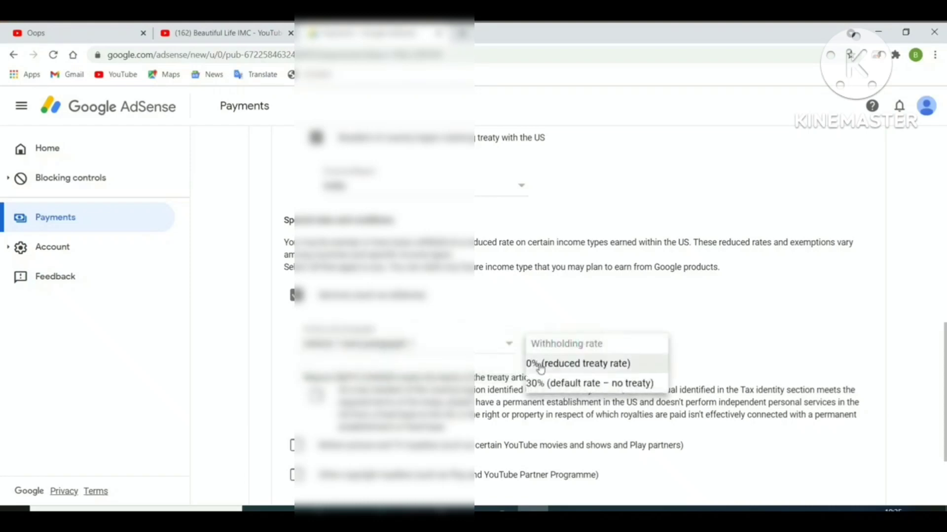
{"action": "left_click", "coordinate": [570, 370]}
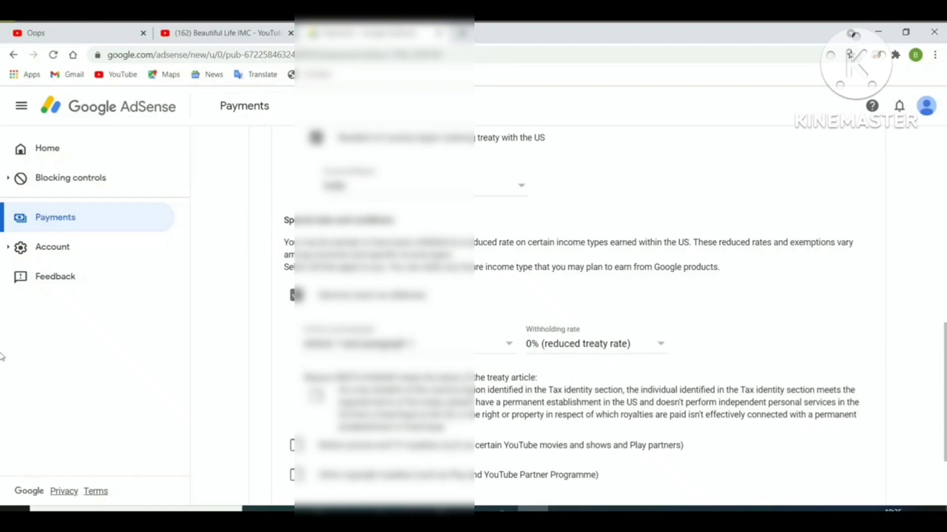
{"action": "scroll", "coordinate": [1, 358], "scroll_direction": "down", "scroll_amount": 2}
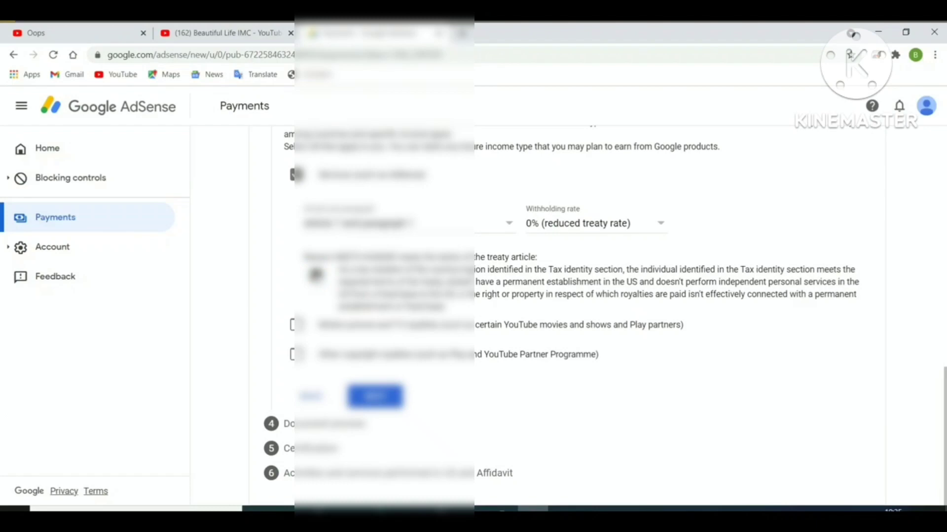
- Claim 15% reduced withholding on YouTube movies and Play royalties, with its treaty article and reason confirmed
{"action": "left_click", "coordinate": [294, 326]}
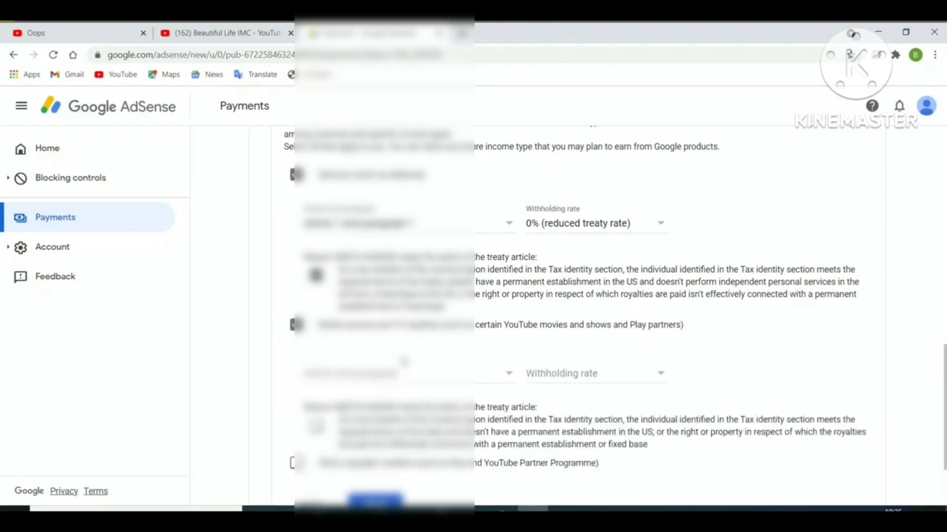
{"action": "left_click", "coordinate": [354, 379]}
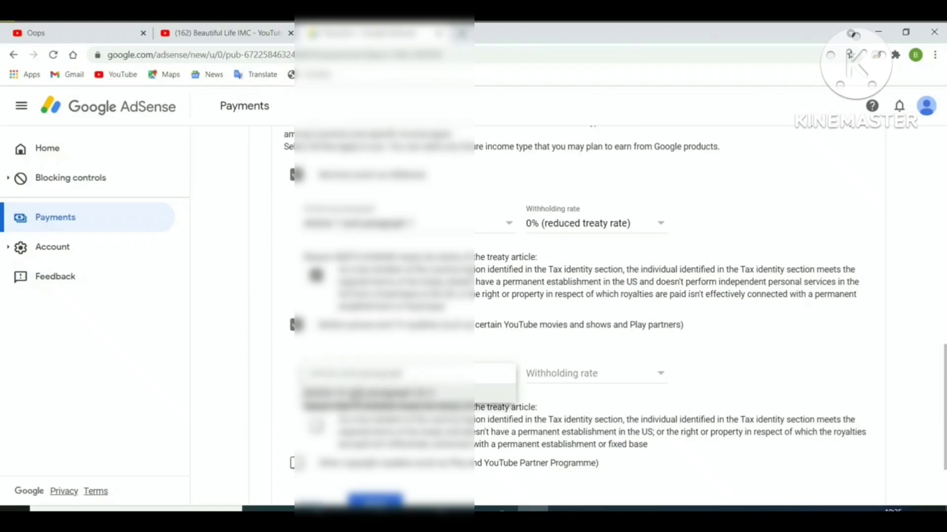
{"action": "left_click", "coordinate": [357, 394]}
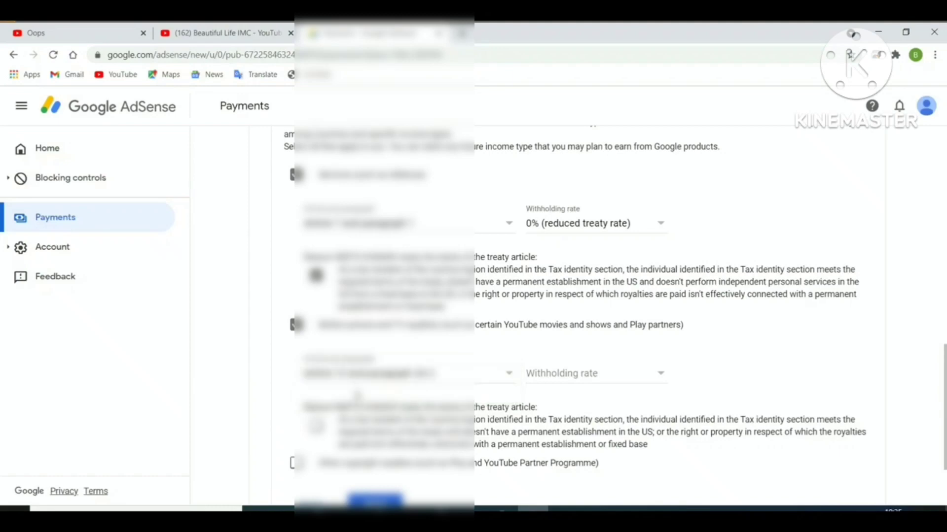
{"action": "left_click", "coordinate": [554, 377]}
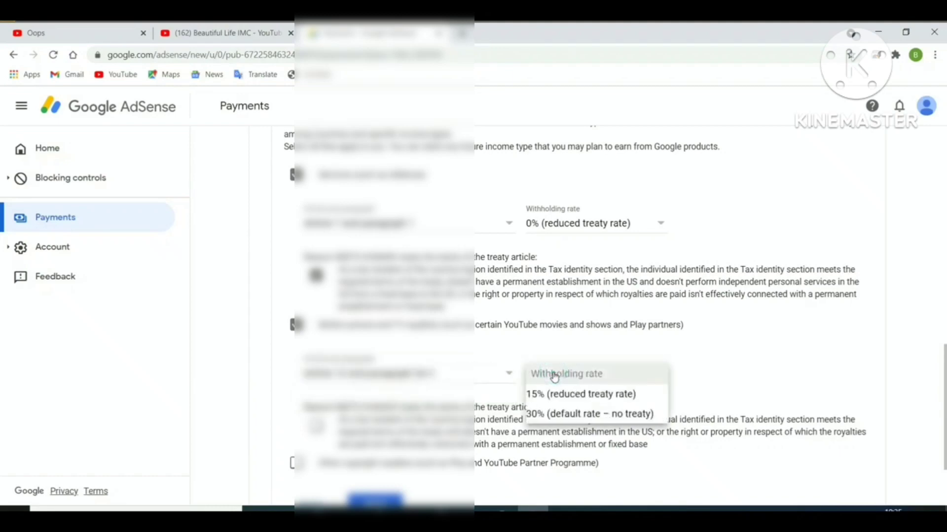
{"action": "left_click", "coordinate": [555, 394]}
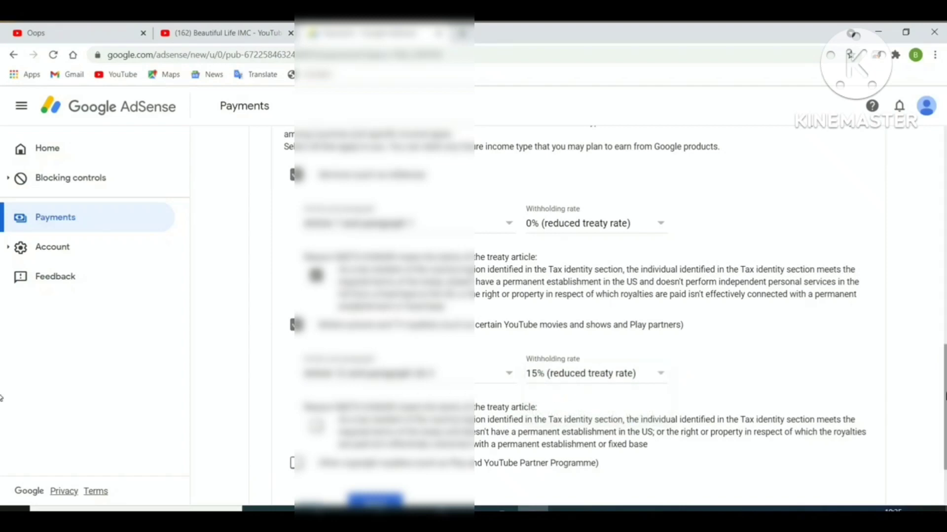
{"action": "scroll", "coordinate": [2, 439], "scroll_direction": "down", "scroll_amount": 2}
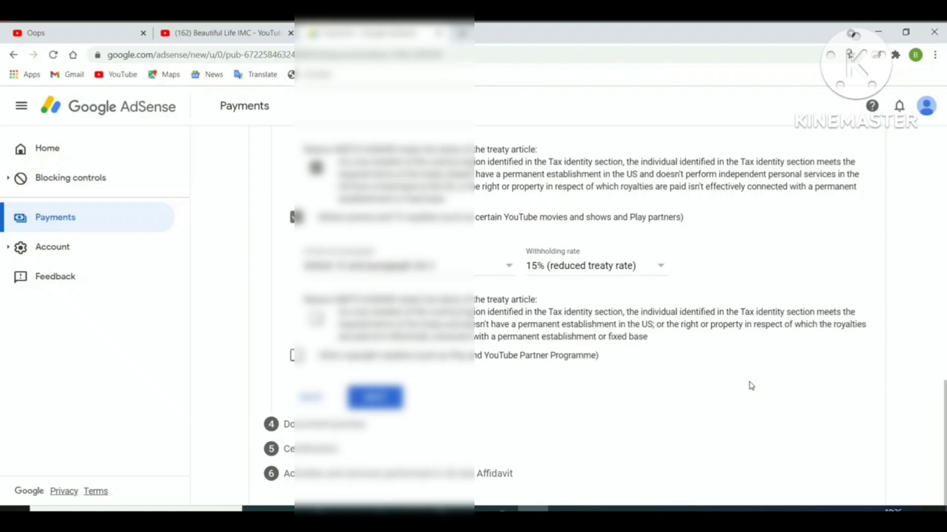
{"action": "left_click", "coordinate": [317, 319]}
- Add Other copyright royalties at 15% under Article 12 paragraph 2A II, confirm its reason, and proceed
{"action": "left_click", "coordinate": [296, 355]}
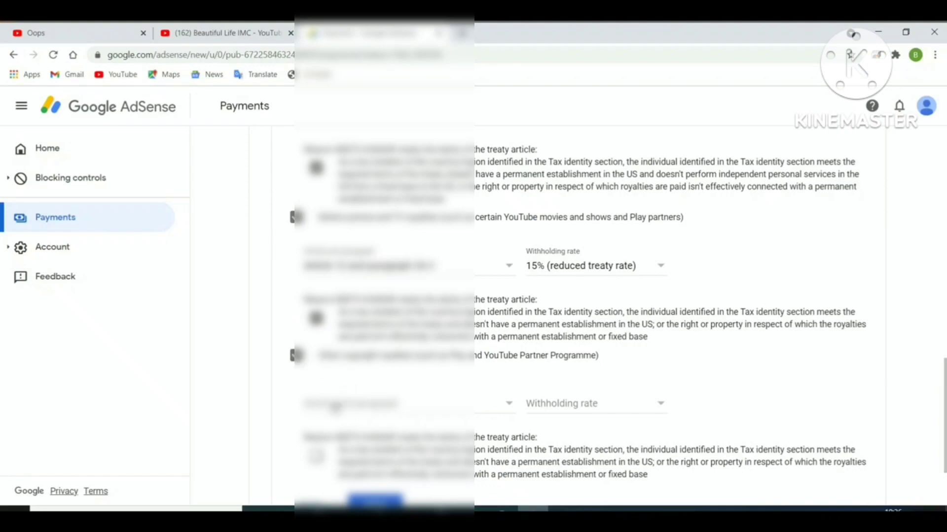
{"action": "left_click", "coordinate": [355, 407]}
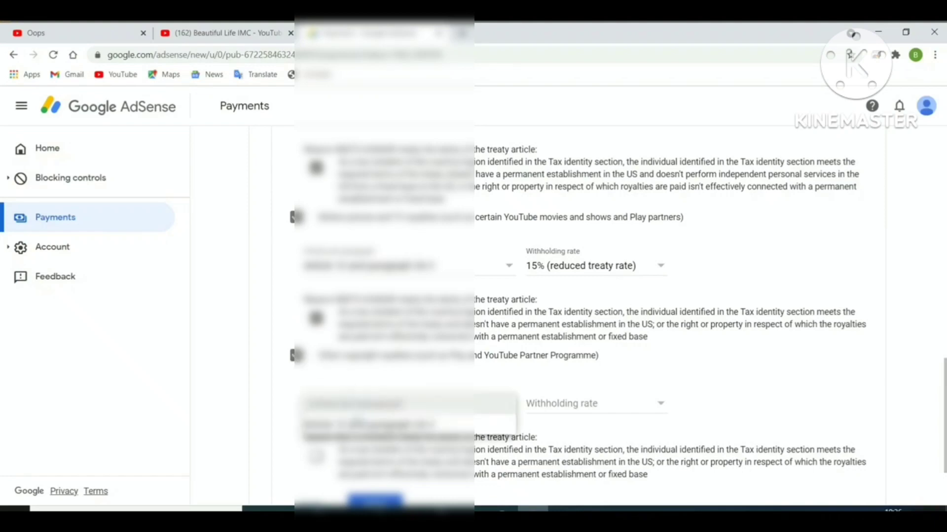
{"action": "left_click", "coordinate": [355, 427]}
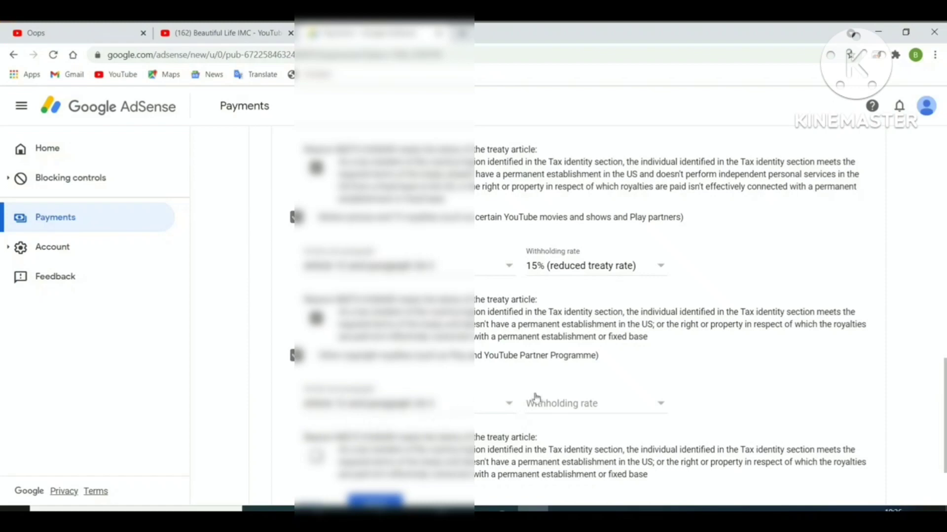
{"action": "left_click", "coordinate": [545, 405]}
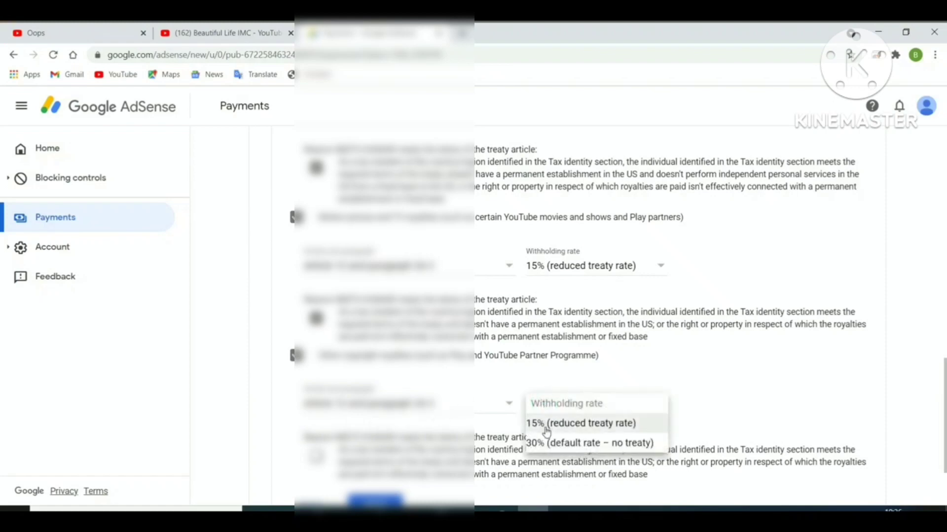
{"action": "left_click", "coordinate": [546, 427]}
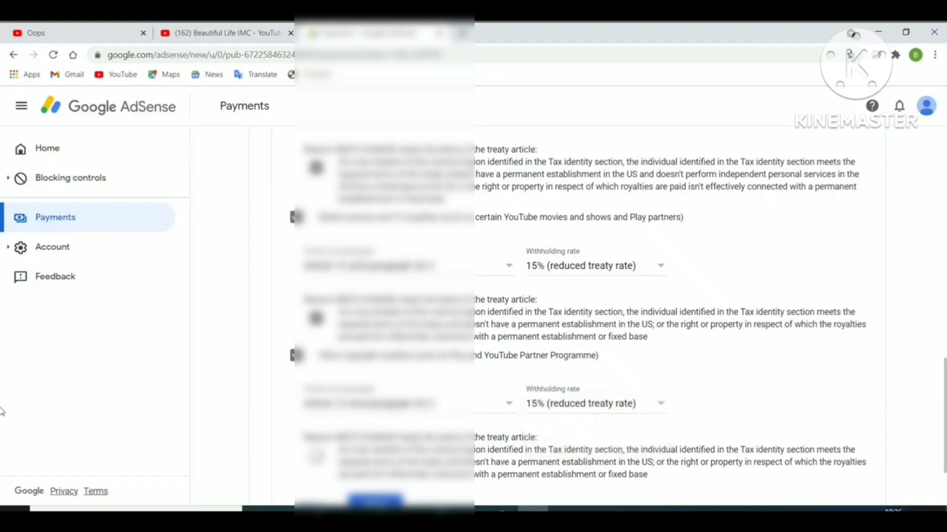
{"action": "scroll", "coordinate": [2, 446], "scroll_direction": "down", "scroll_amount": 2}
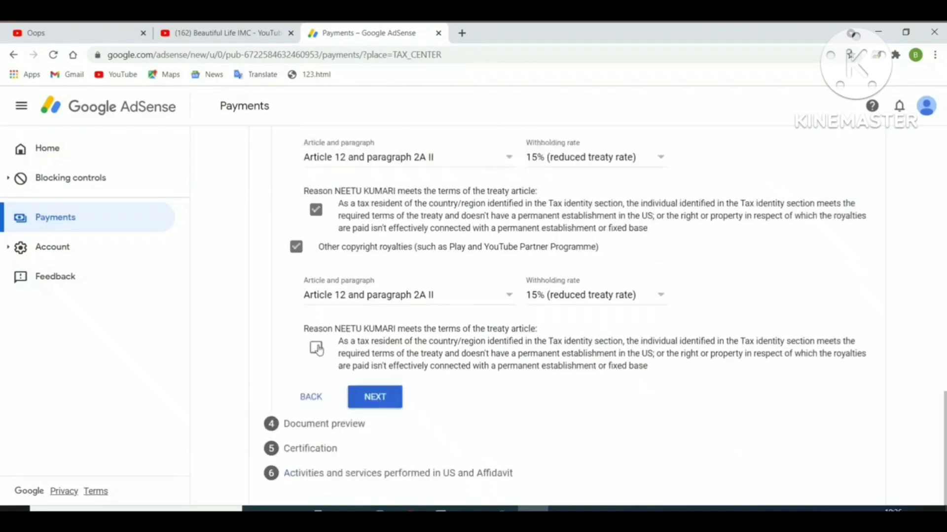
{"action": "left_click", "coordinate": [317, 349]}
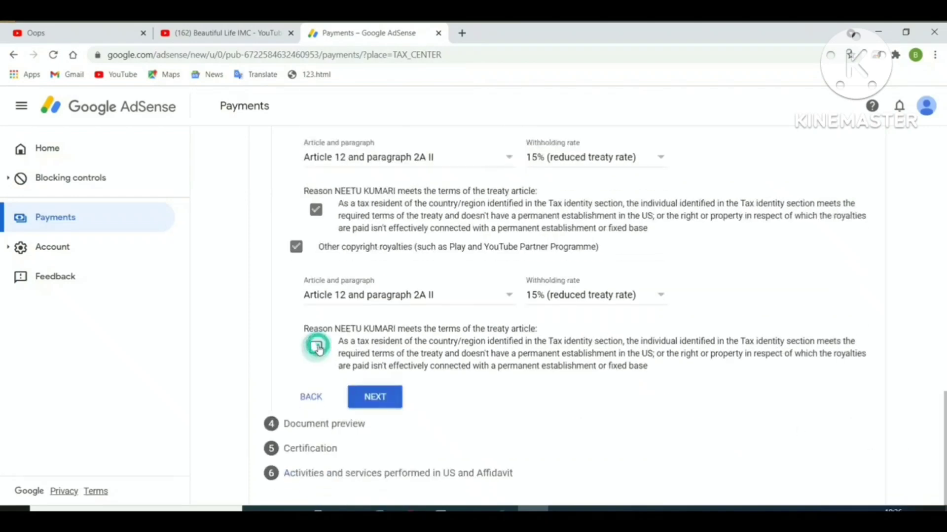
{"action": "left_click", "coordinate": [378, 408]}
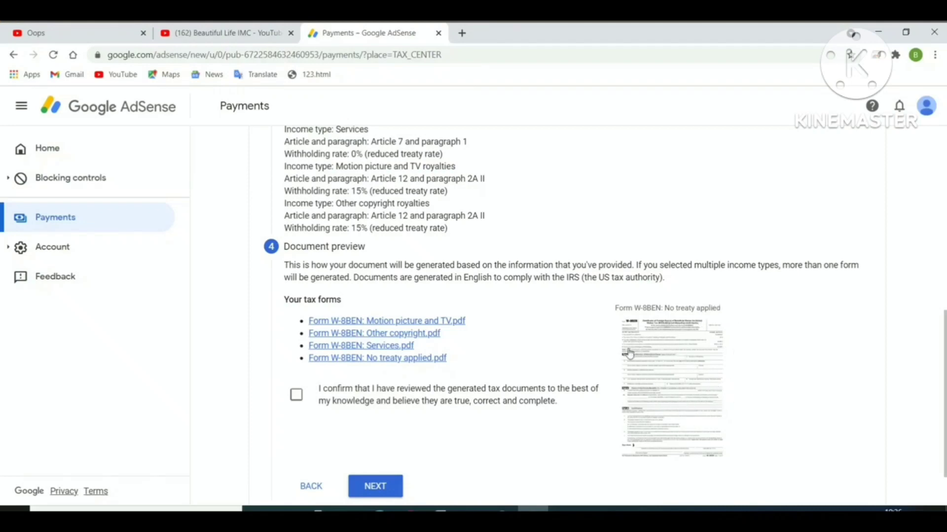
- Confirm the four generated W-8BEN documents were reviewed and move on to certification
{"action": "left_click", "coordinate": [296, 397]}
{"action": "left_click", "coordinate": [383, 487]}
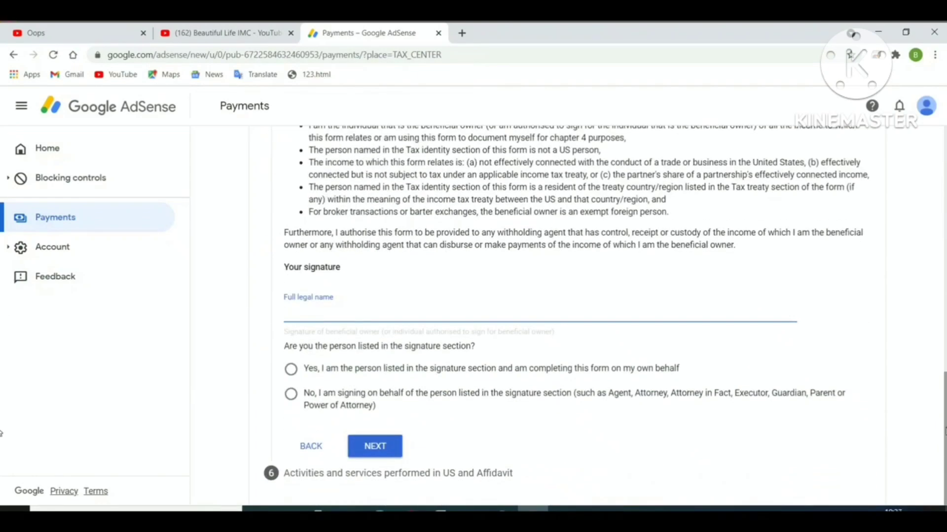
- Sign with the account holder's full legal name, confirm you are the person listed, and continue
{"action": "left_click", "coordinate": [344, 317]}
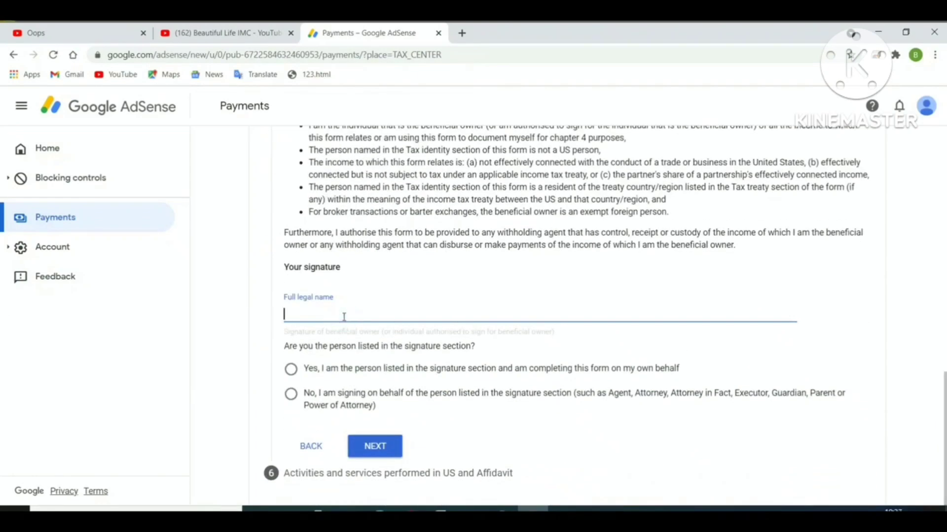
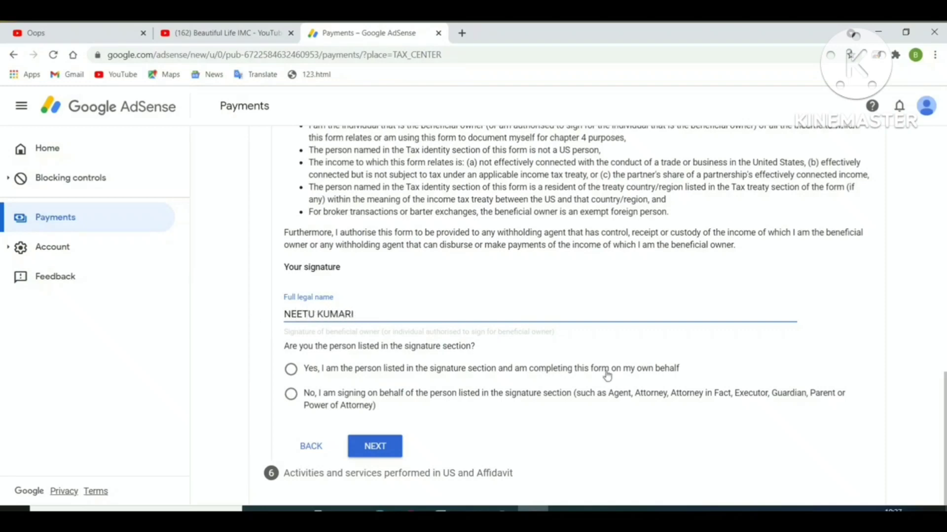
{"action": "left_click", "coordinate": [293, 373]}
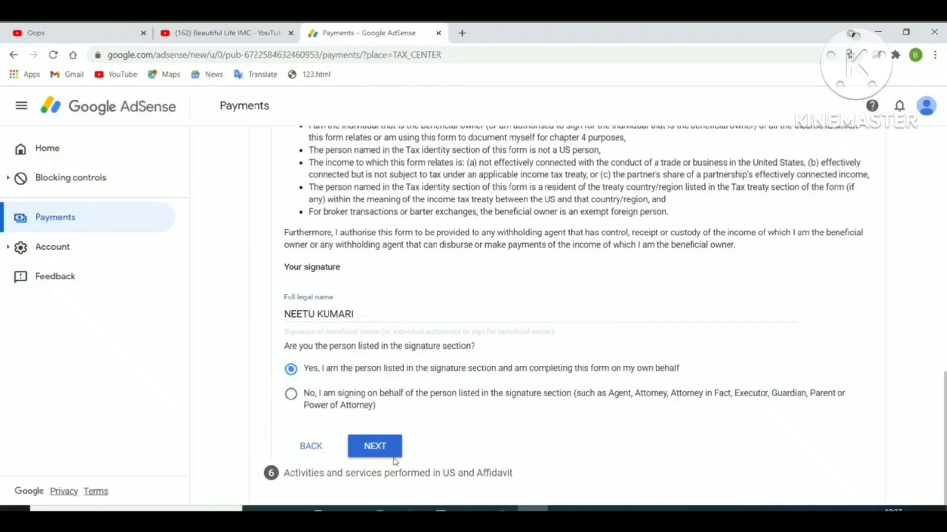
{"action": "left_click", "coordinate": [365, 451]}
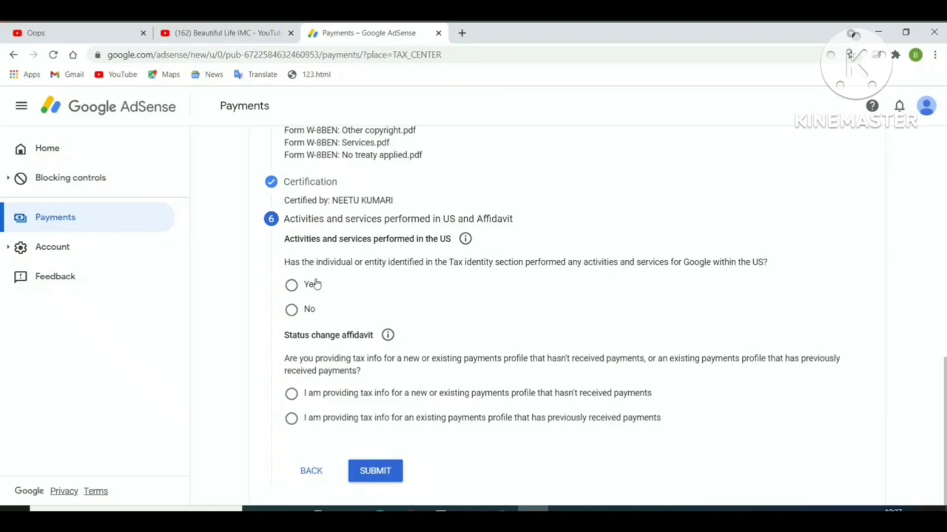
- Answer No to US activities, certify services are performed outside the US, and choose the no-payments-received status
{"action": "left_click", "coordinate": [292, 310]}
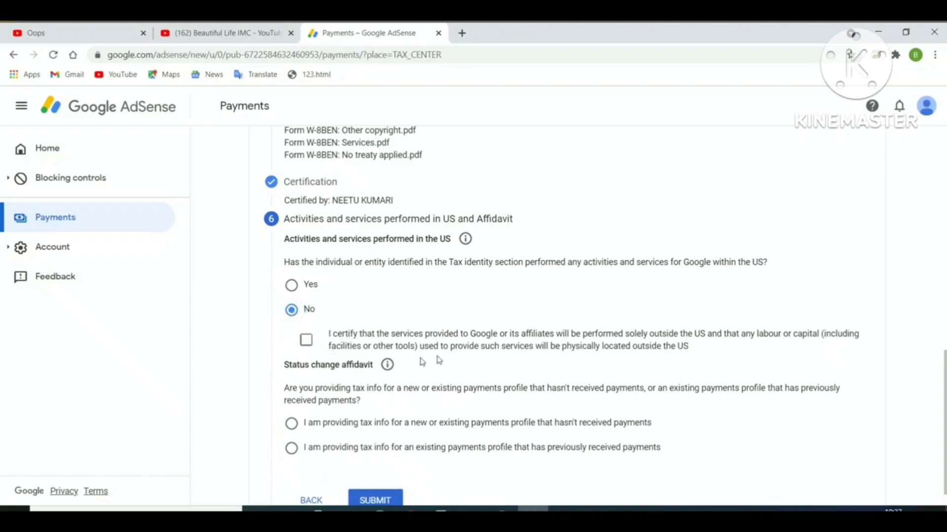
{"action": "left_click", "coordinate": [307, 341]}
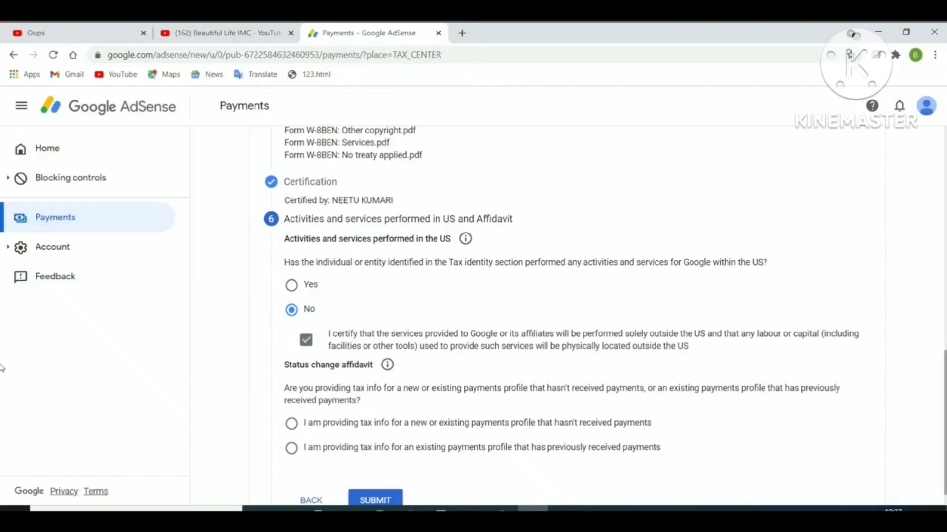
{"action": "scroll", "coordinate": [2, 374], "scroll_direction": "down", "scroll_amount": 1}
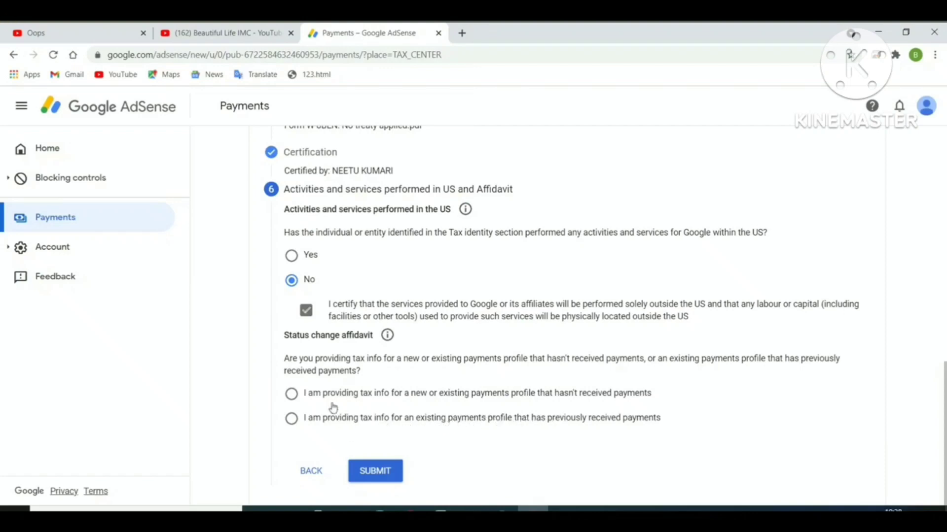
{"action": "left_click", "coordinate": [291, 394]}
- Submit the finished W-8BEN form with its India treaty details and affidavit
{"action": "left_click", "coordinate": [376, 472]}
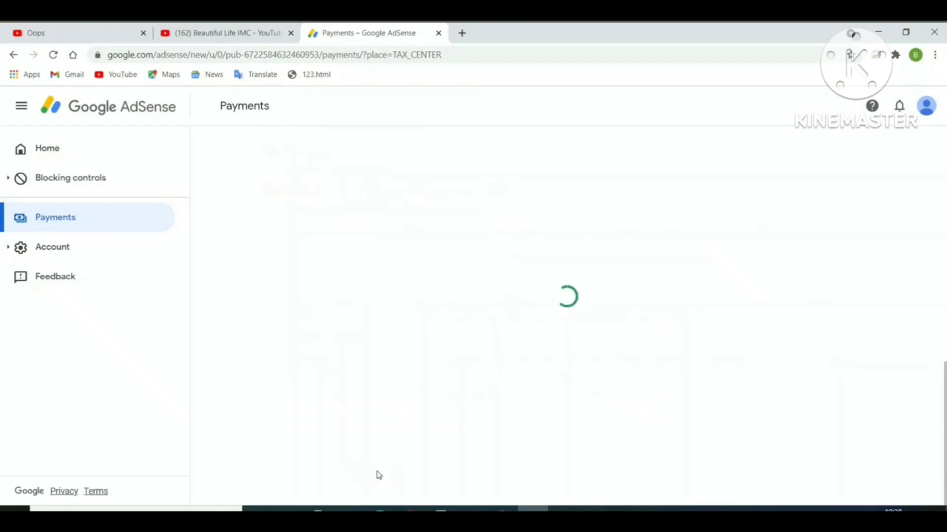